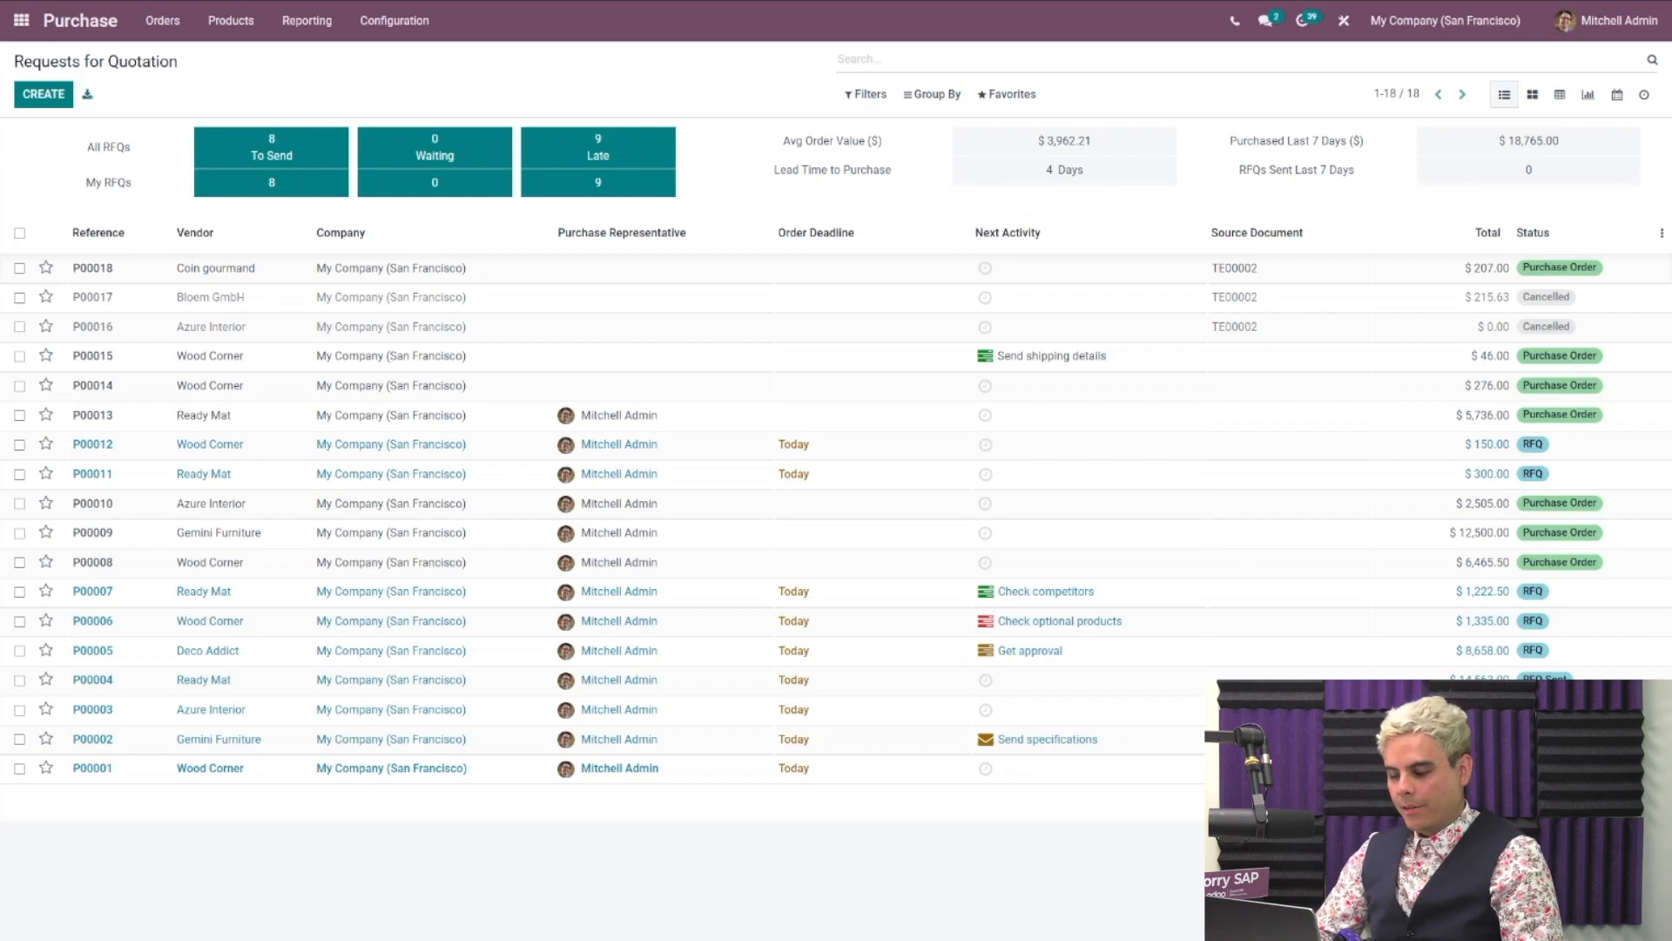
# - Open the Acoustic Bloc Screens product from the product catalog and show its purchase vendor list
pyautogui.click(231, 20)
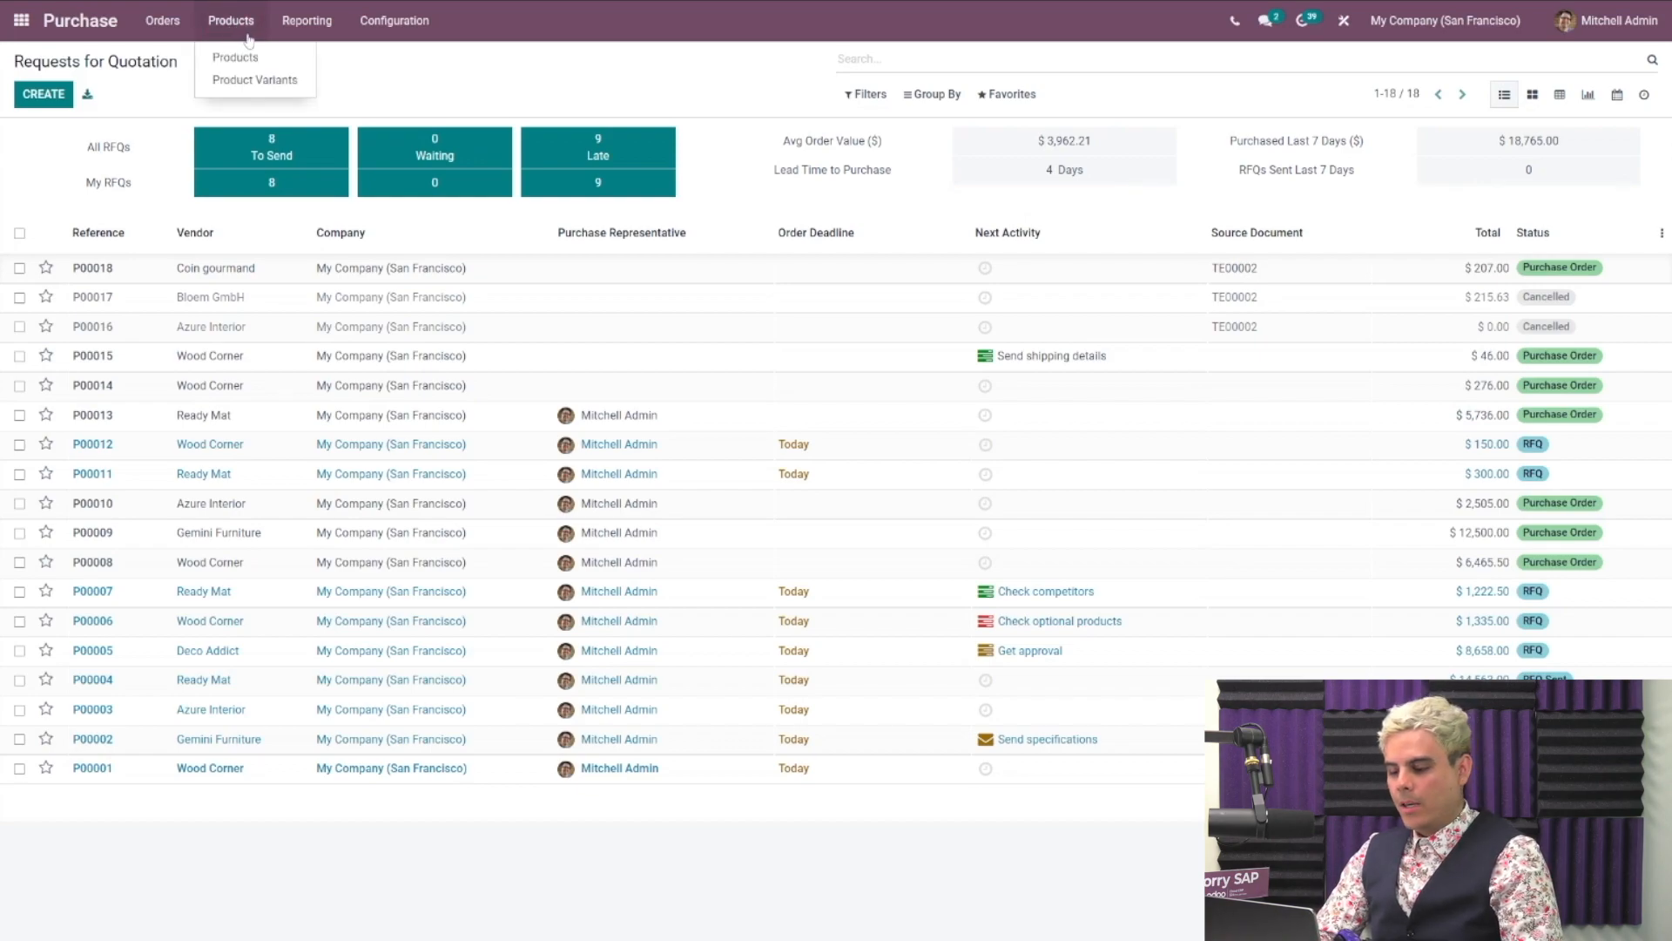
pyautogui.click(282, 60)
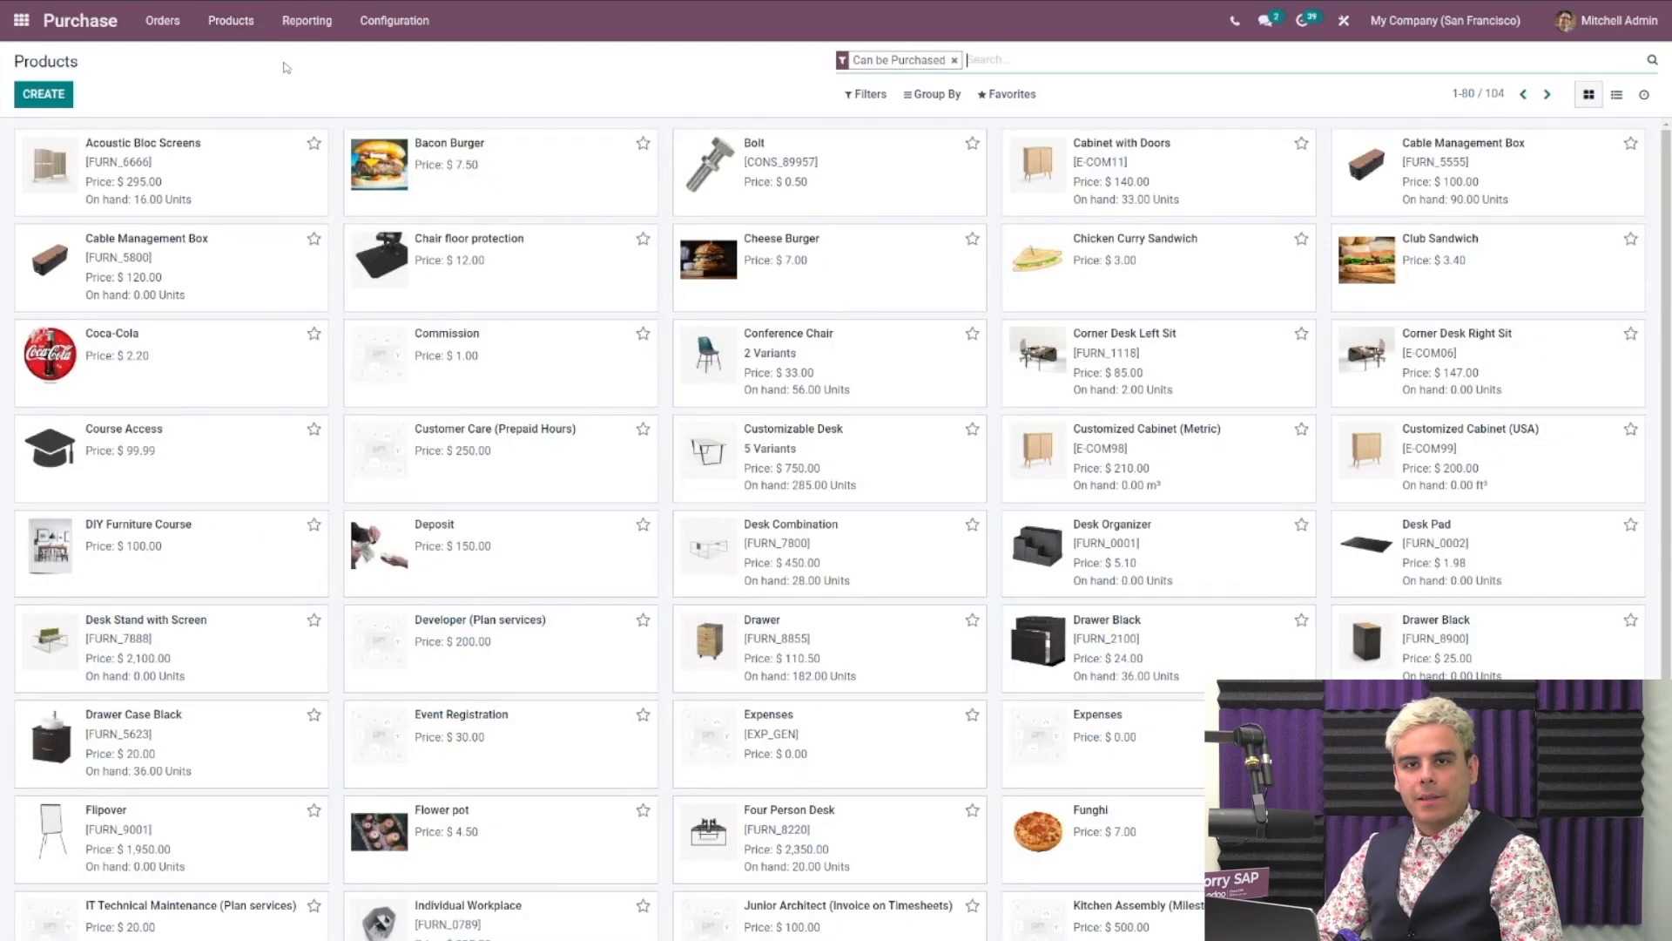
pyautogui.click(248, 155)
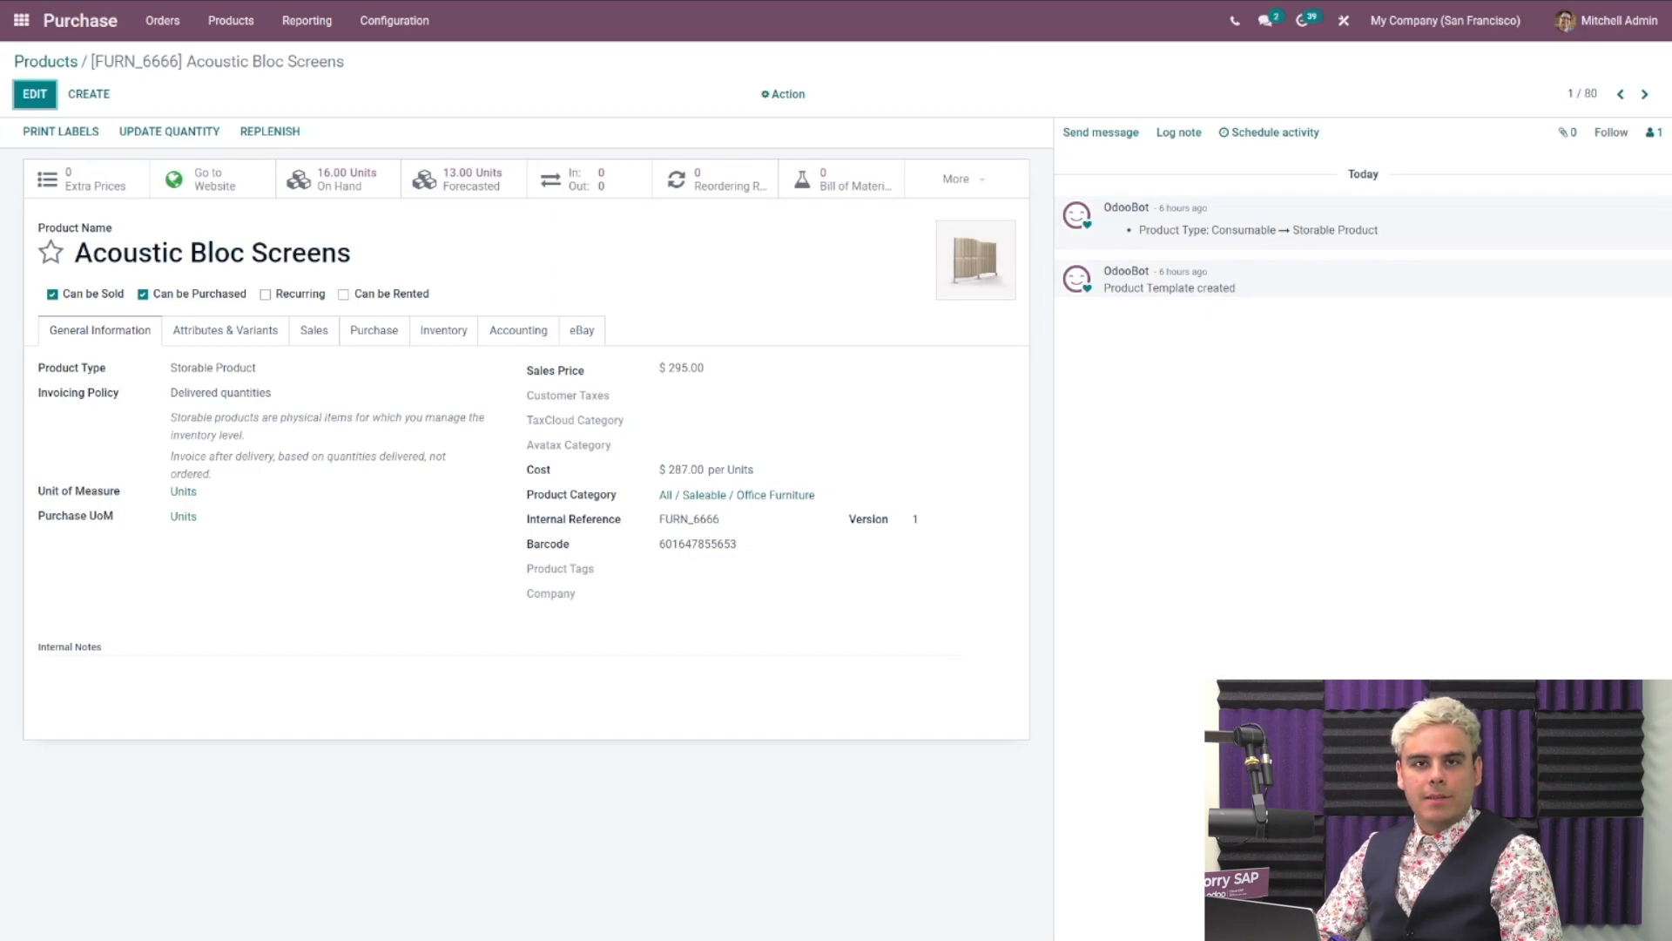
pyautogui.click(370, 334)
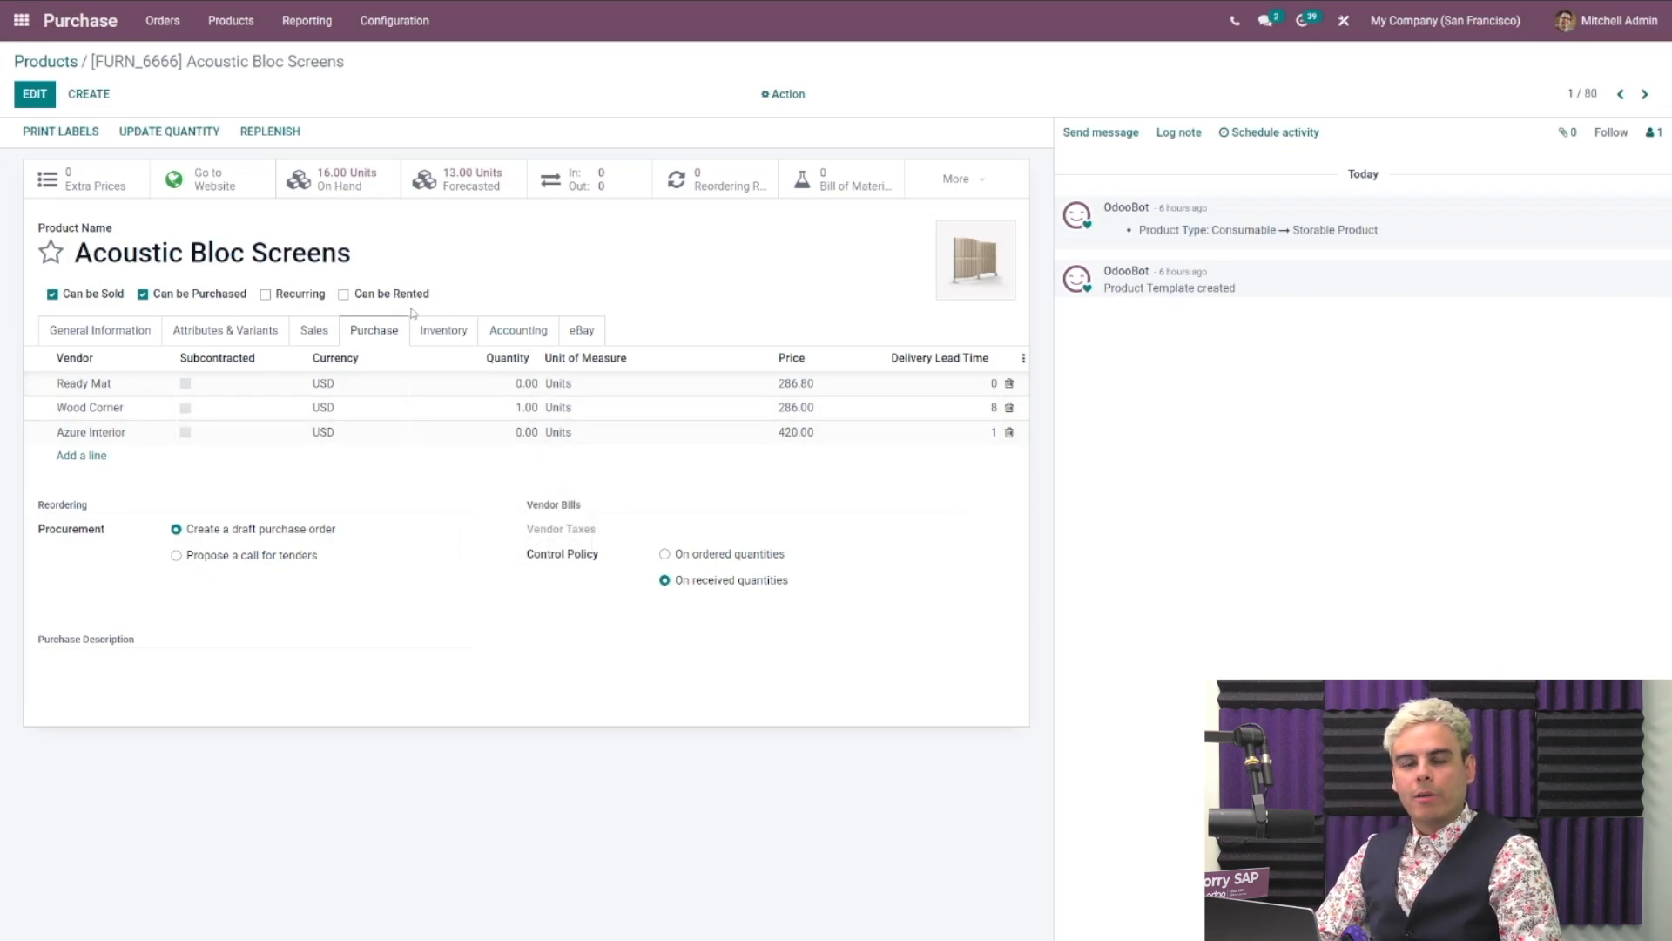
# - Edit the product and set Wood Corner's vendor price to 260, discarding the extra blank vendor line
pyautogui.click(32, 96)
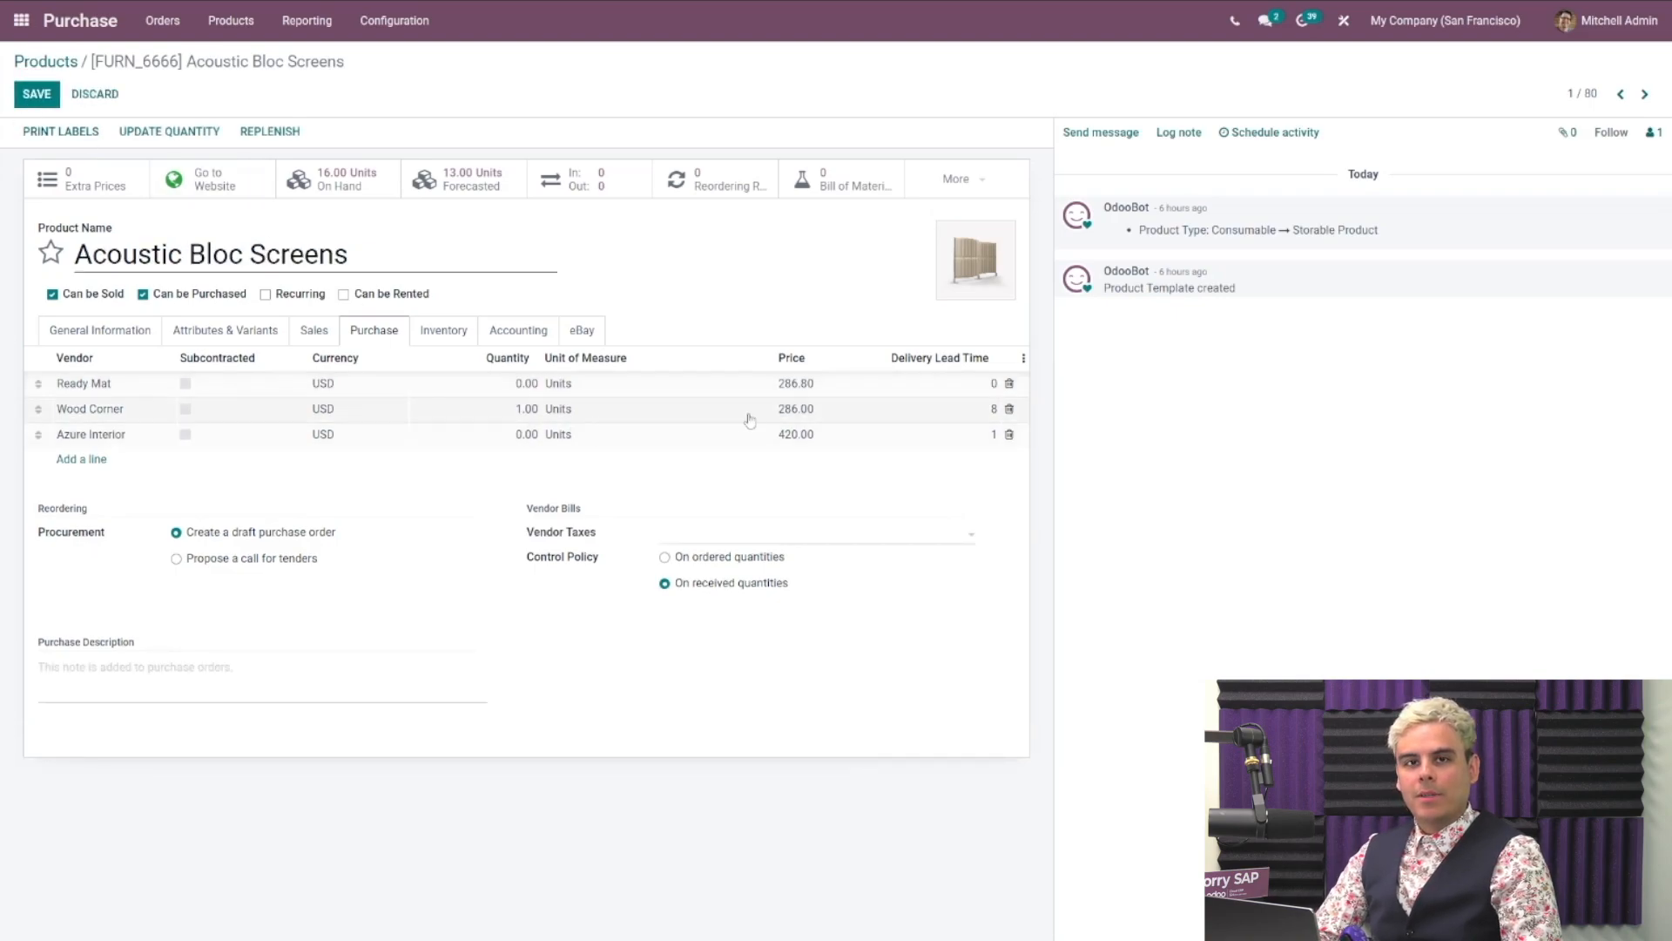
pyautogui.click(784, 411)
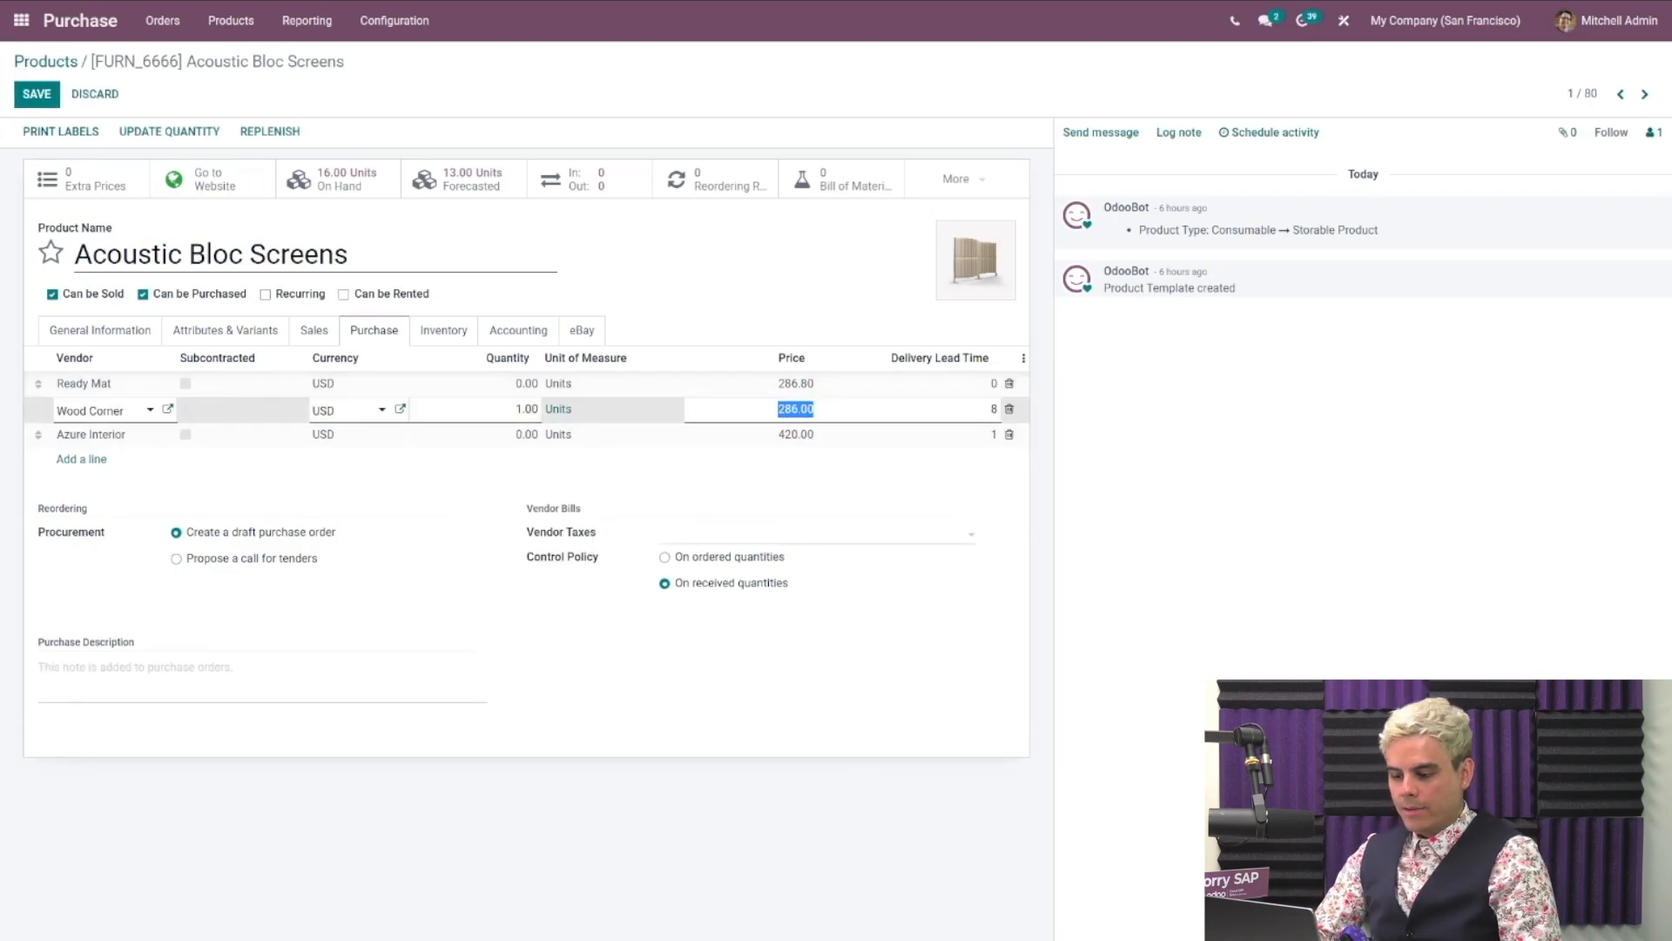
pyautogui.write('260')
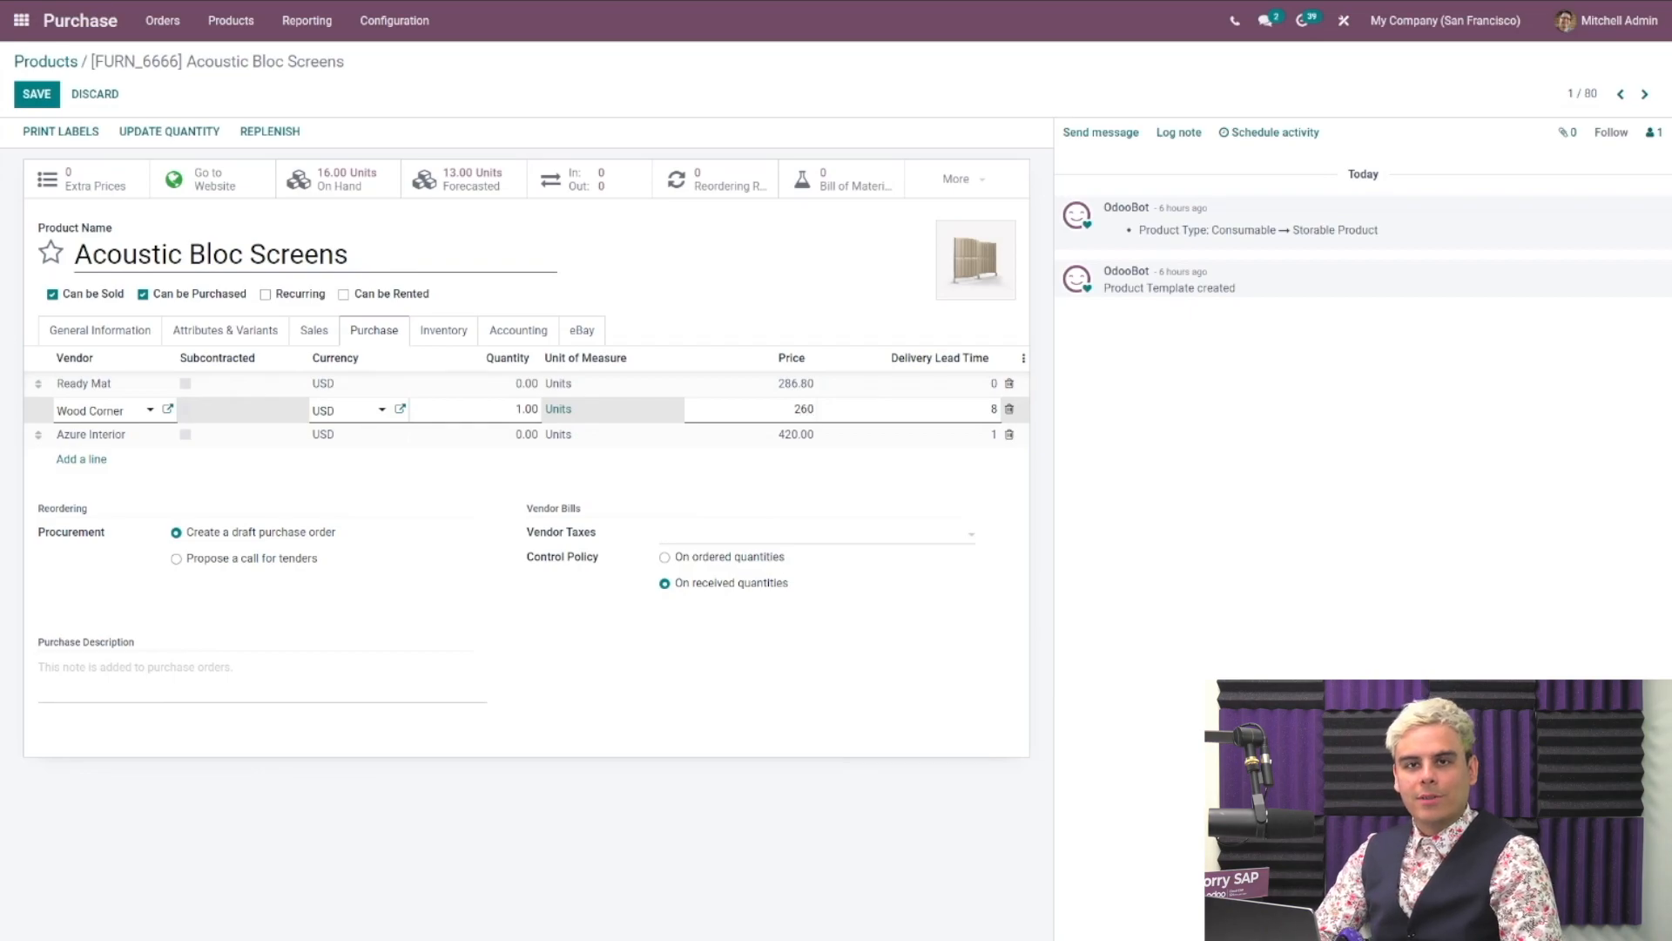
pyautogui.press('Return')
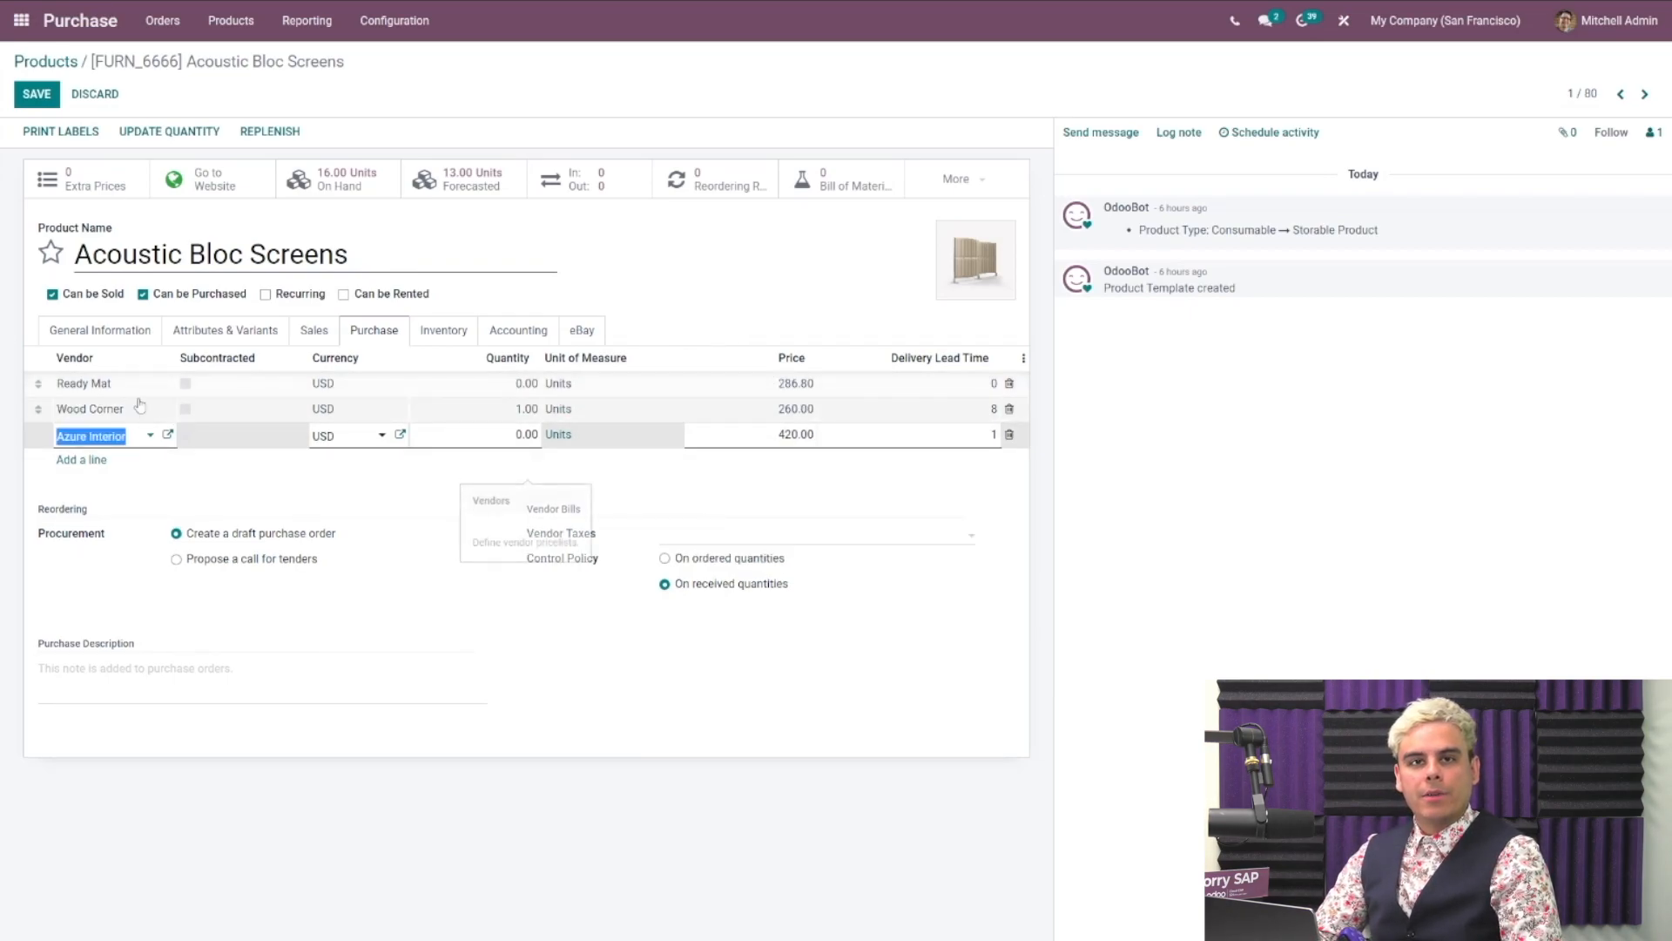
pyautogui.press('Return')
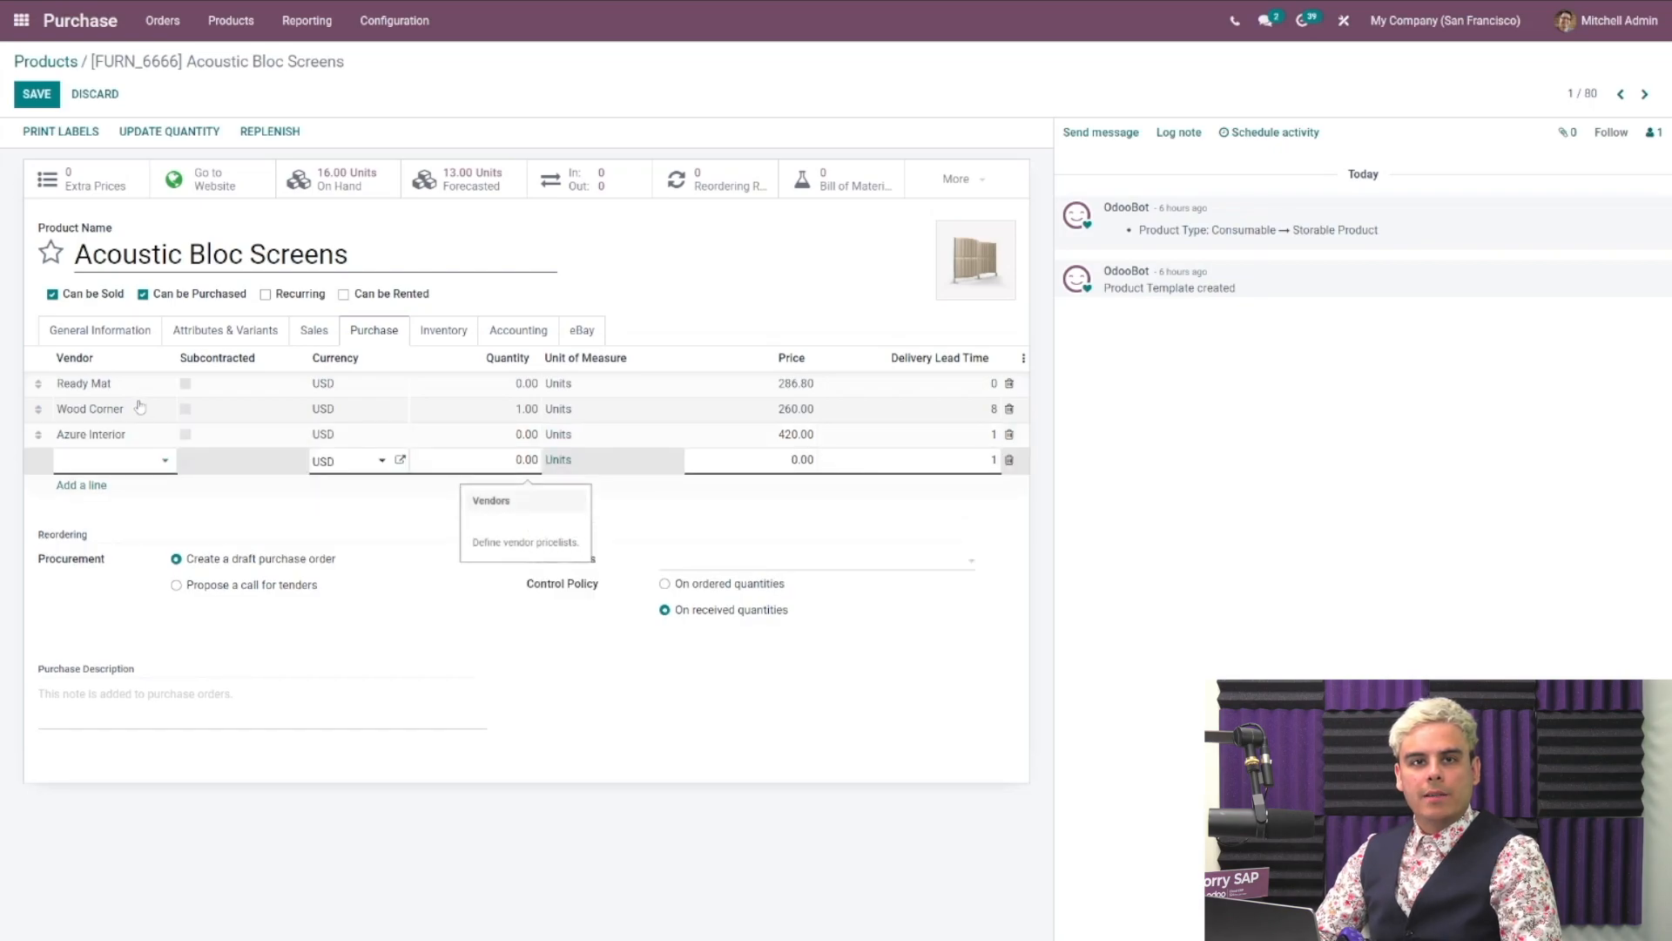
pyautogui.click(1010, 459)
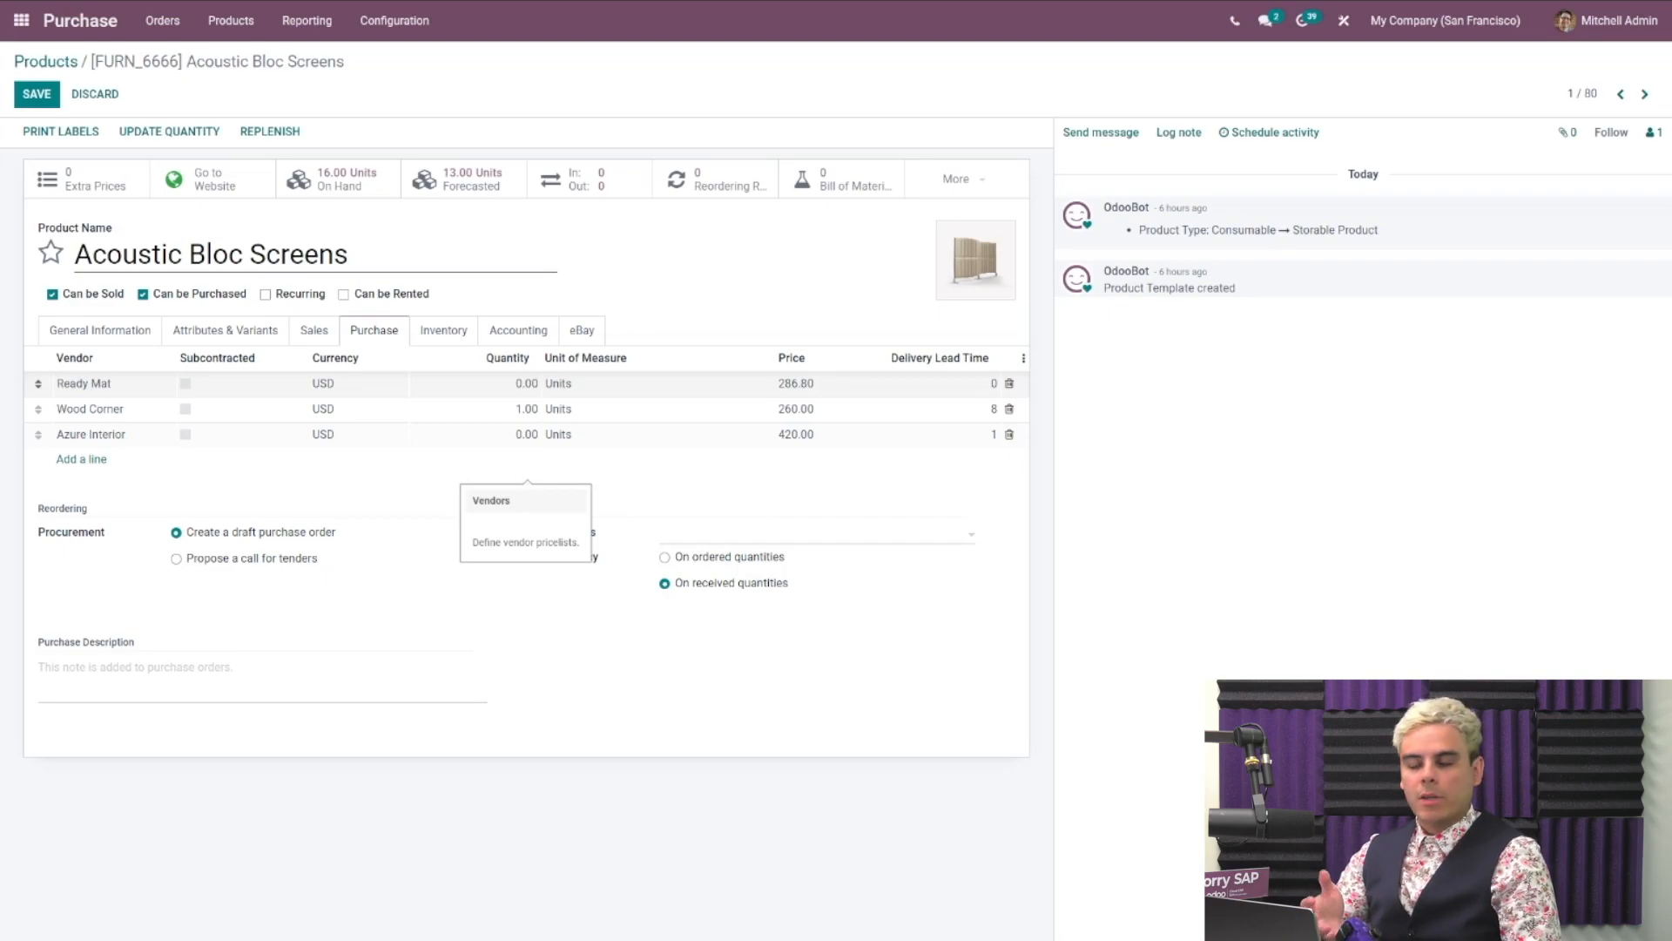
# - Move the Wood Corner vendor line above Ready Mat to make it first, and save the product
pyautogui.moveTo(39, 408)
pyautogui.mouseDown()
pyautogui.moveTo(38, 381)
pyautogui.moveTo(44, 420)
pyautogui.mouseUp()
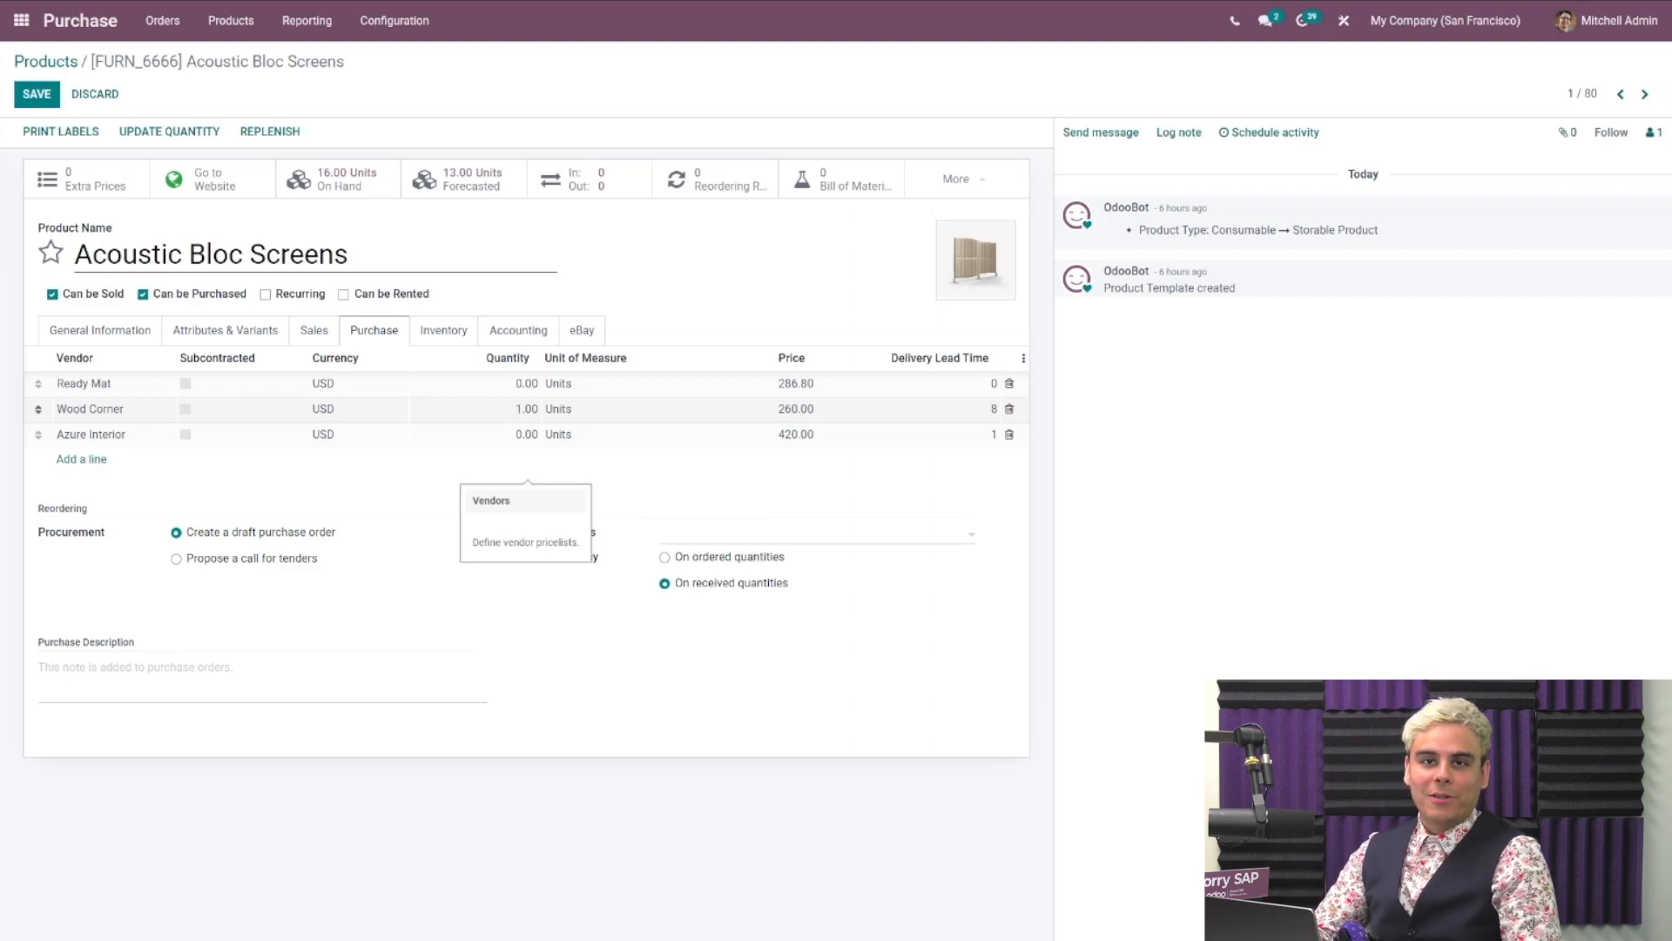
pyautogui.moveTo(39, 409); pyautogui.dragTo(39, 384)
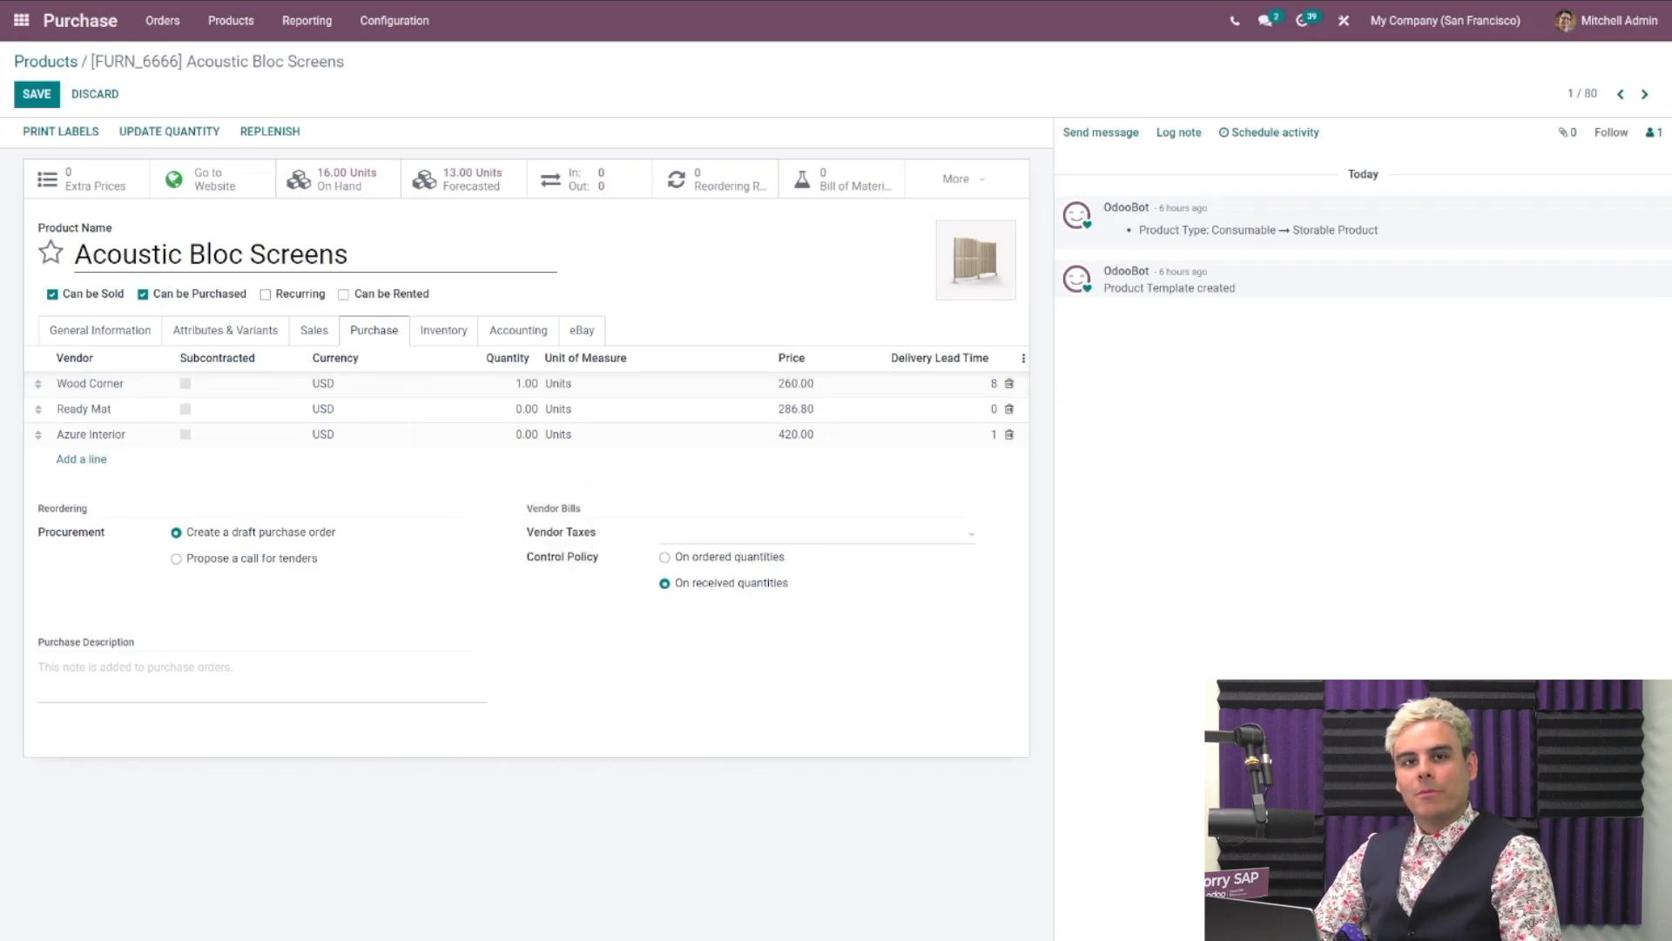
pyautogui.click(36, 94)
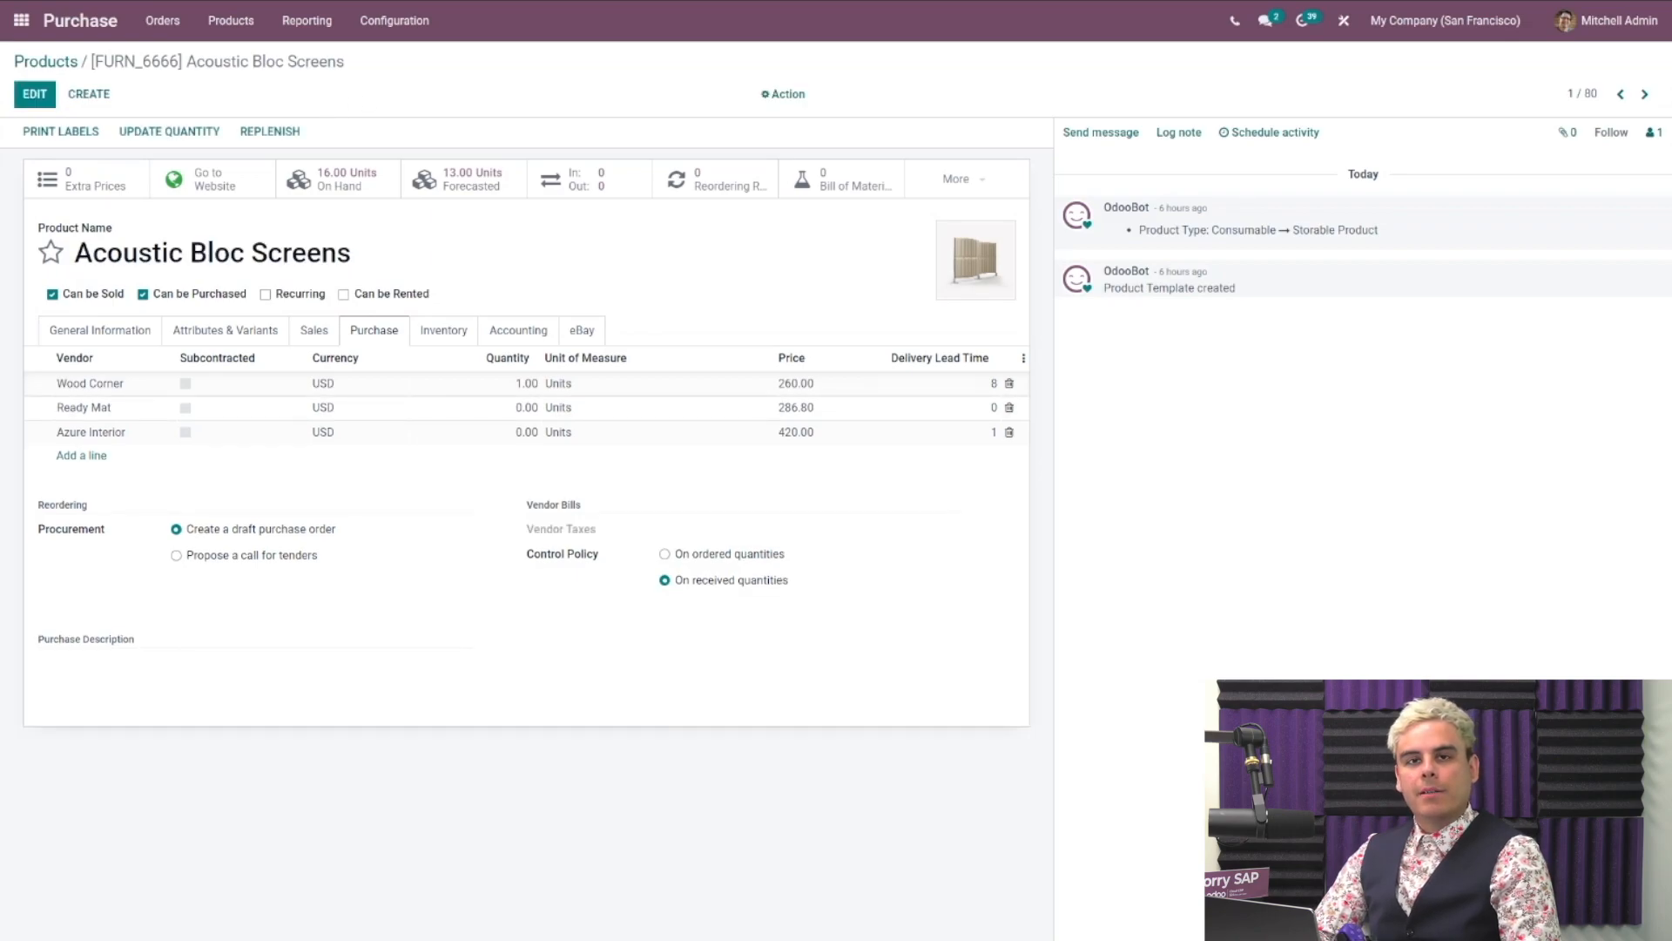
# - Open the vendor pricelists and filter them by product template "acoustic"
pyautogui.click(374, 25)
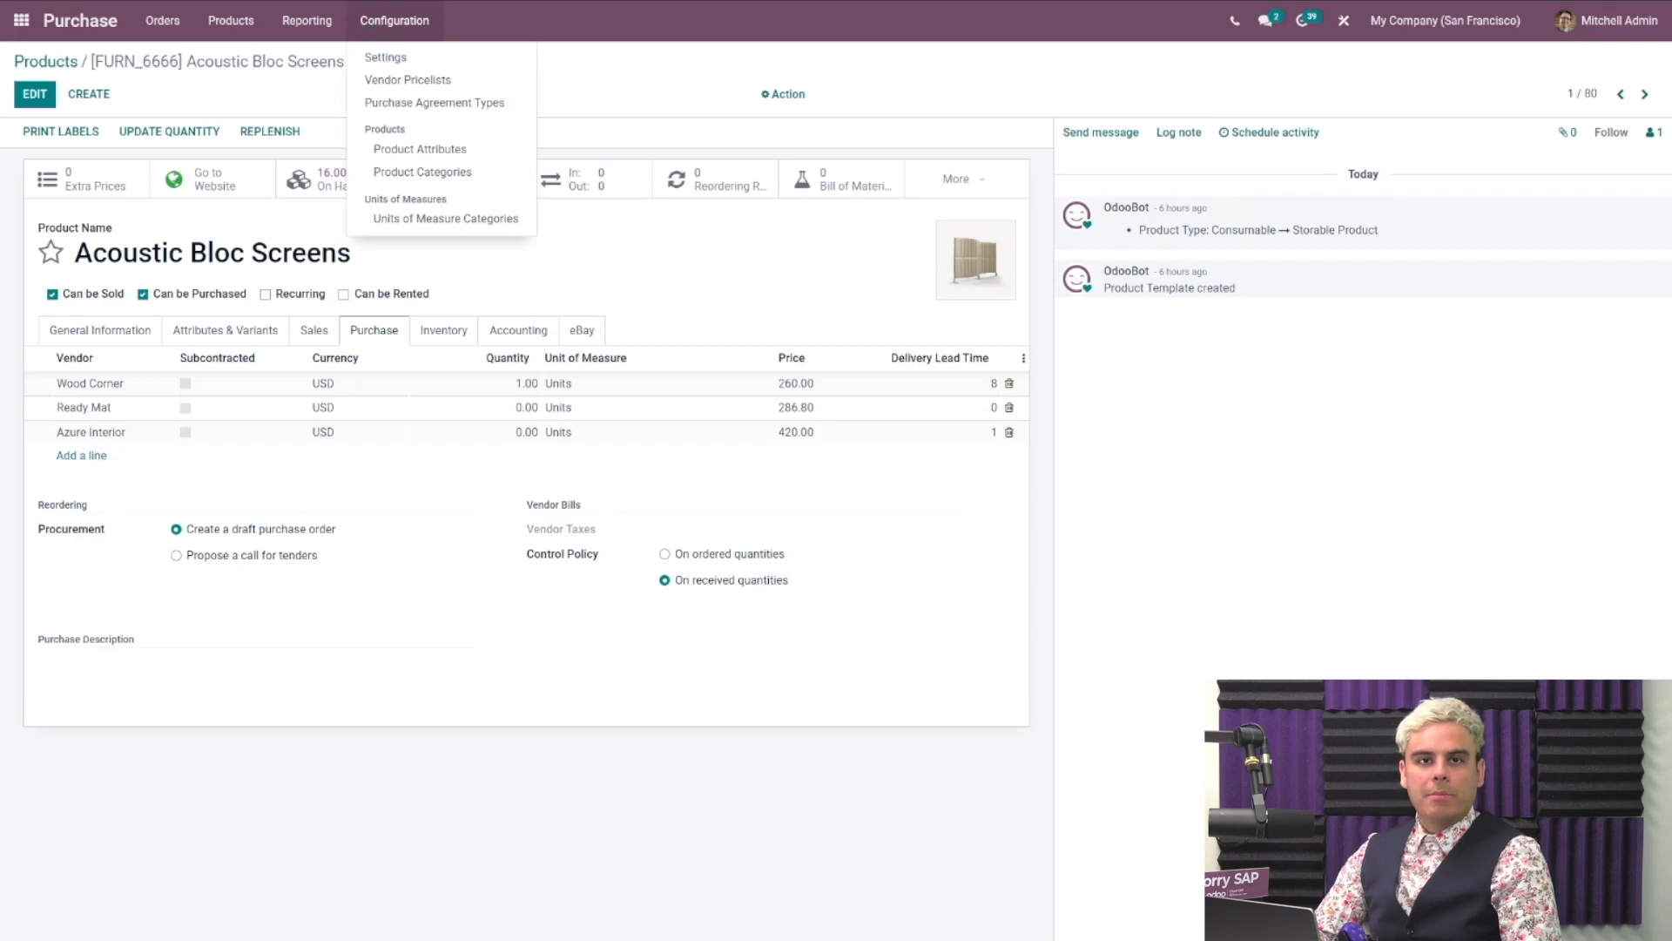
pyautogui.click(407, 79)
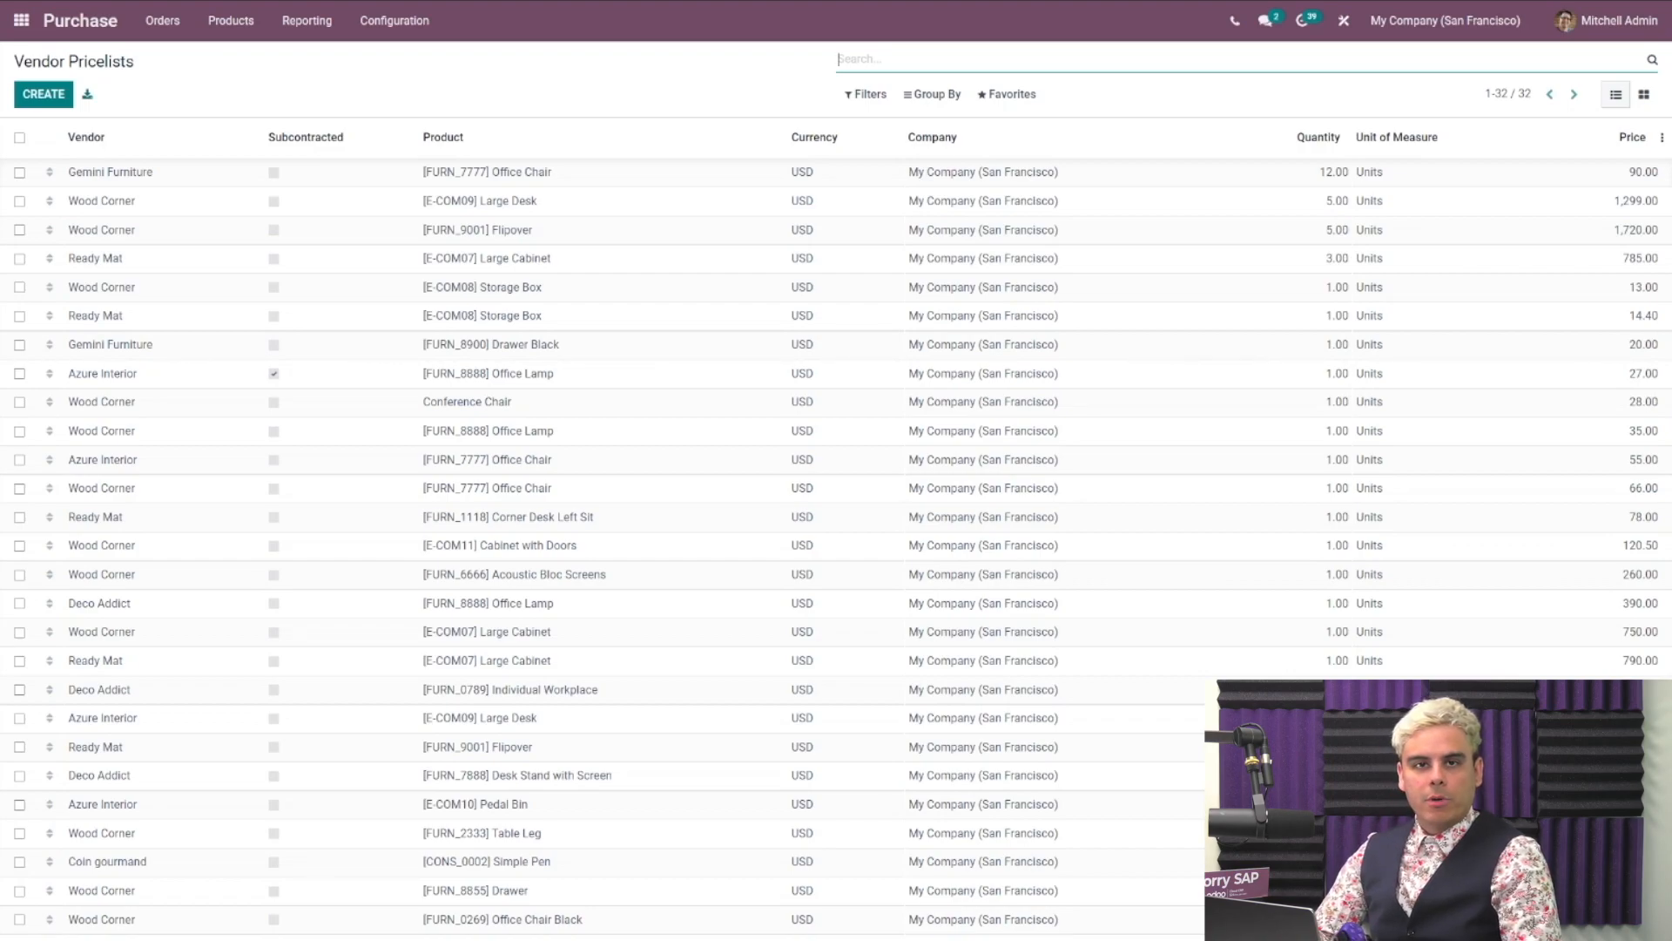
pyautogui.write('acoustic')
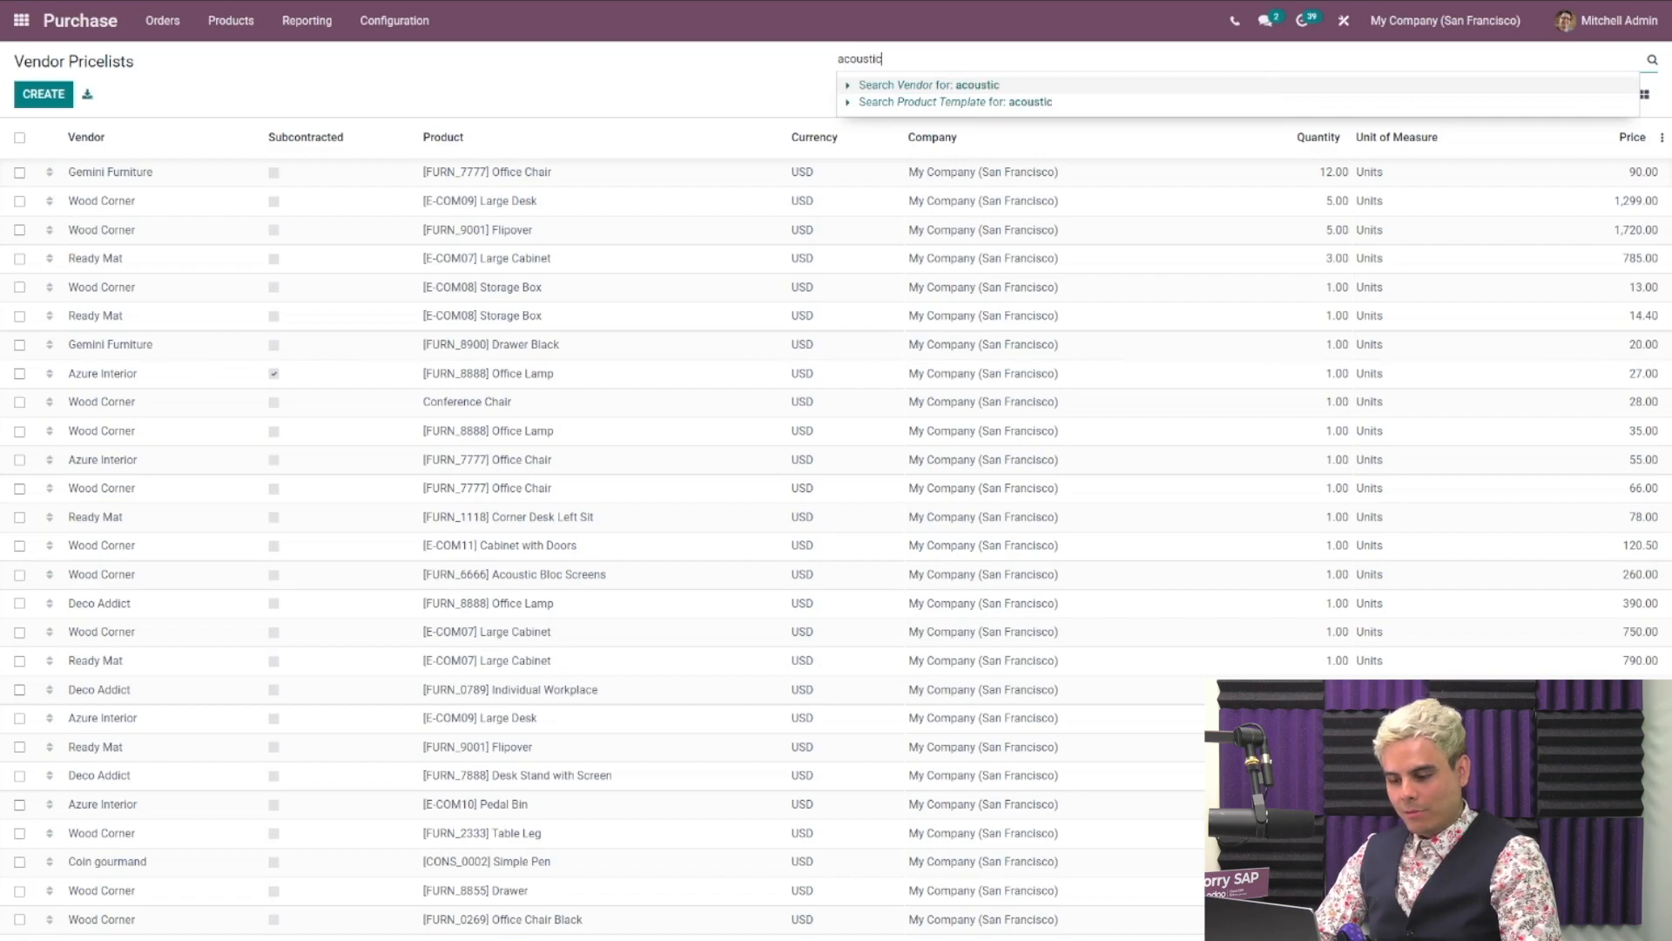
pyautogui.click(958, 103)
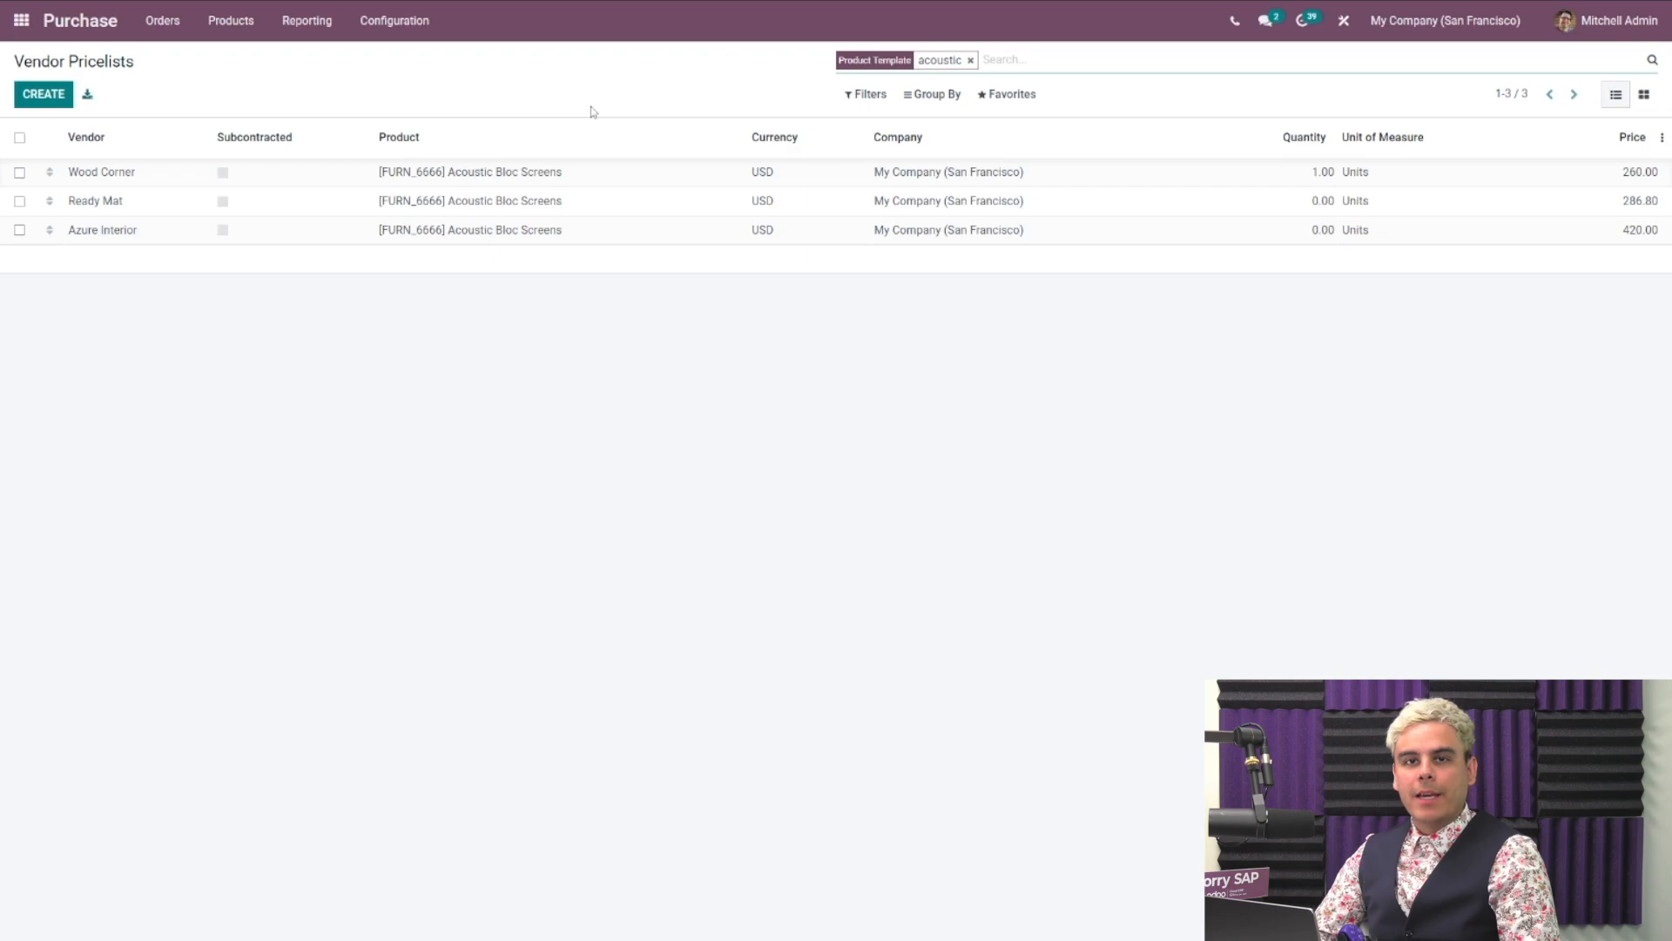
pyautogui.moveTo(48, 171)
pyautogui.mouseDown()
pyautogui.moveTo(52, 243)
pyautogui.moveTo(49, 172)
pyautogui.mouseUp()
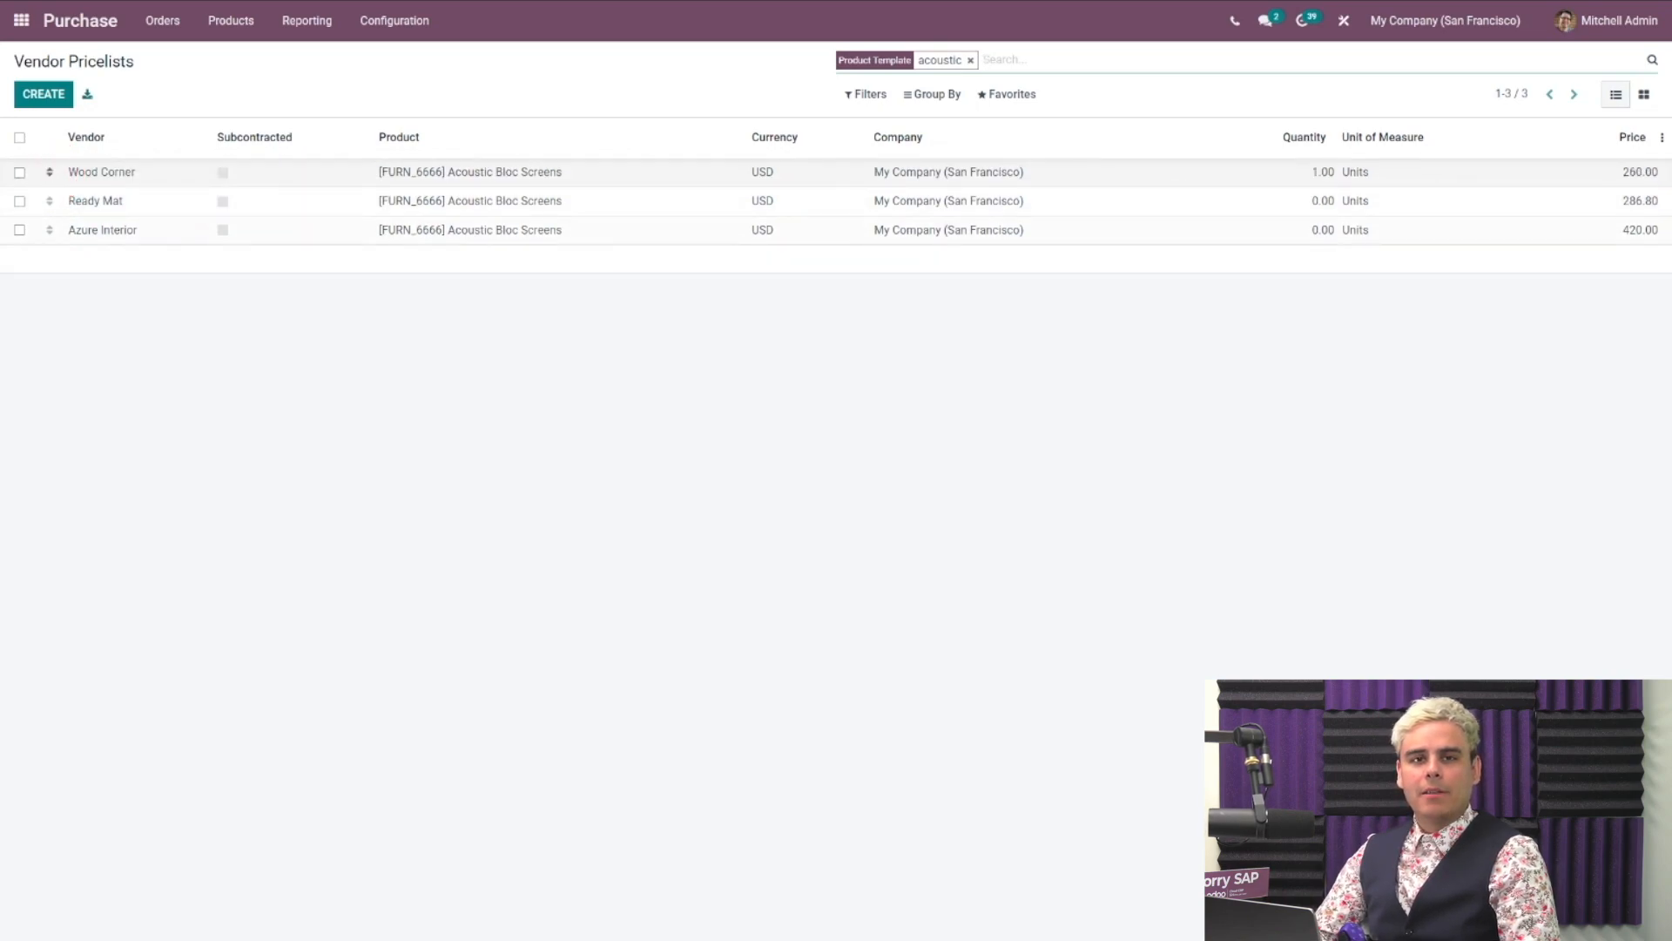
# - Edit the Wood Corner pricelist, setting the vendor product name to "bloc screens" and the vendor product code to "scrn_001"
pyautogui.click(111, 174)
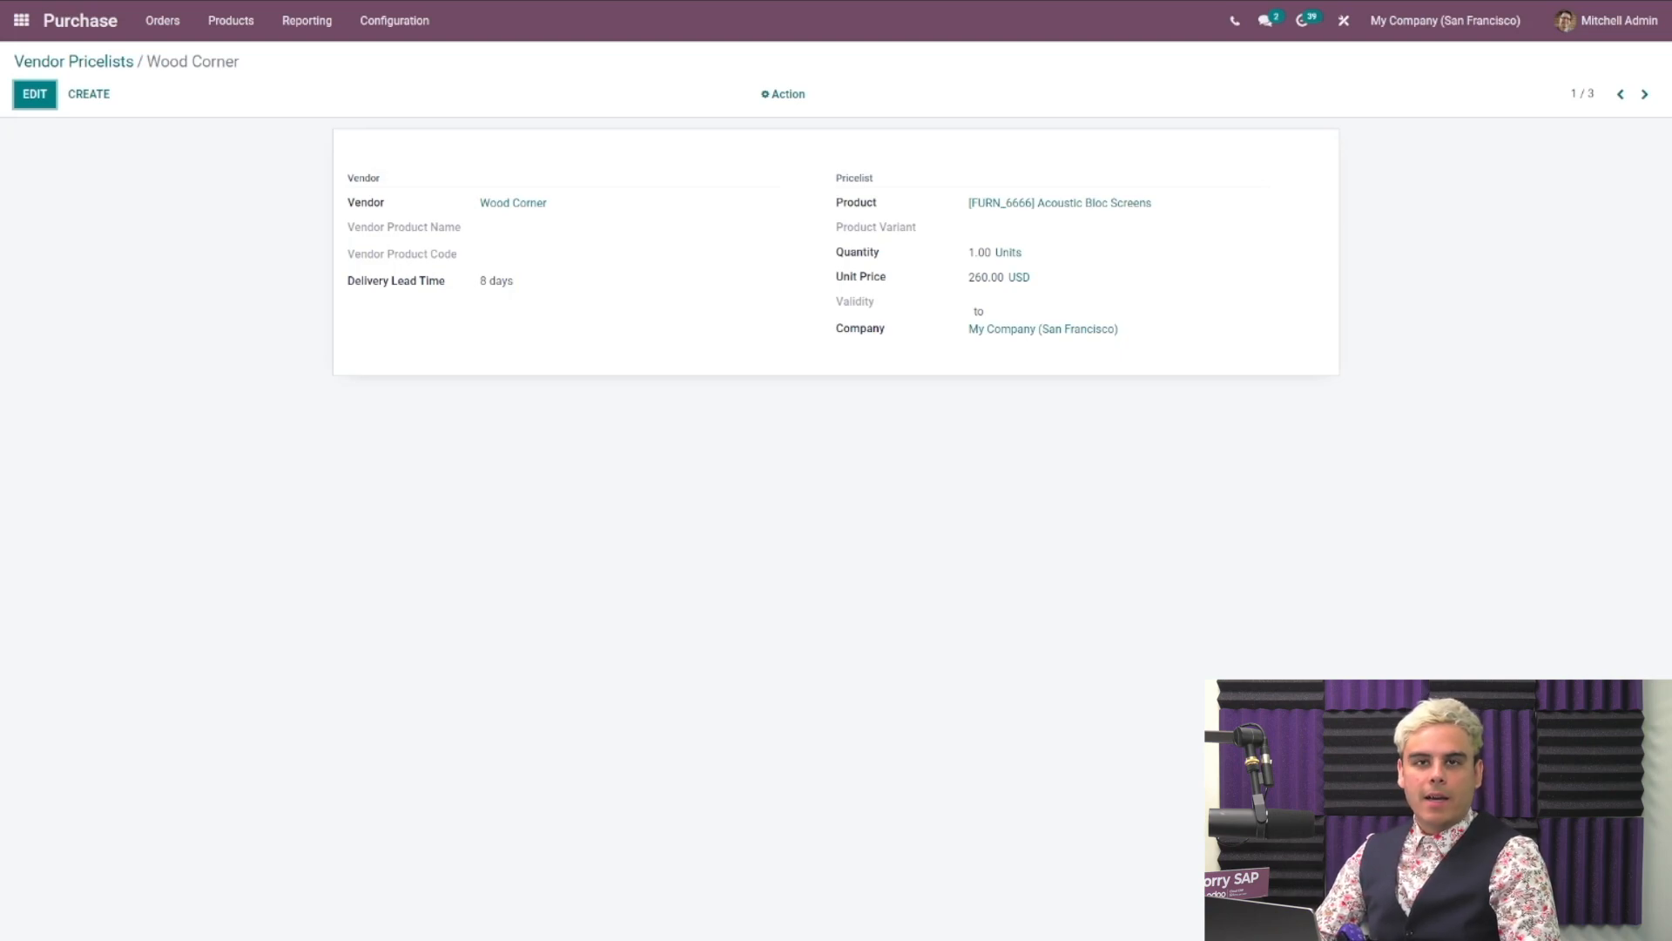
pyautogui.click(35, 93)
pyautogui.click(533, 225)
pyautogui.write('bloc screens')
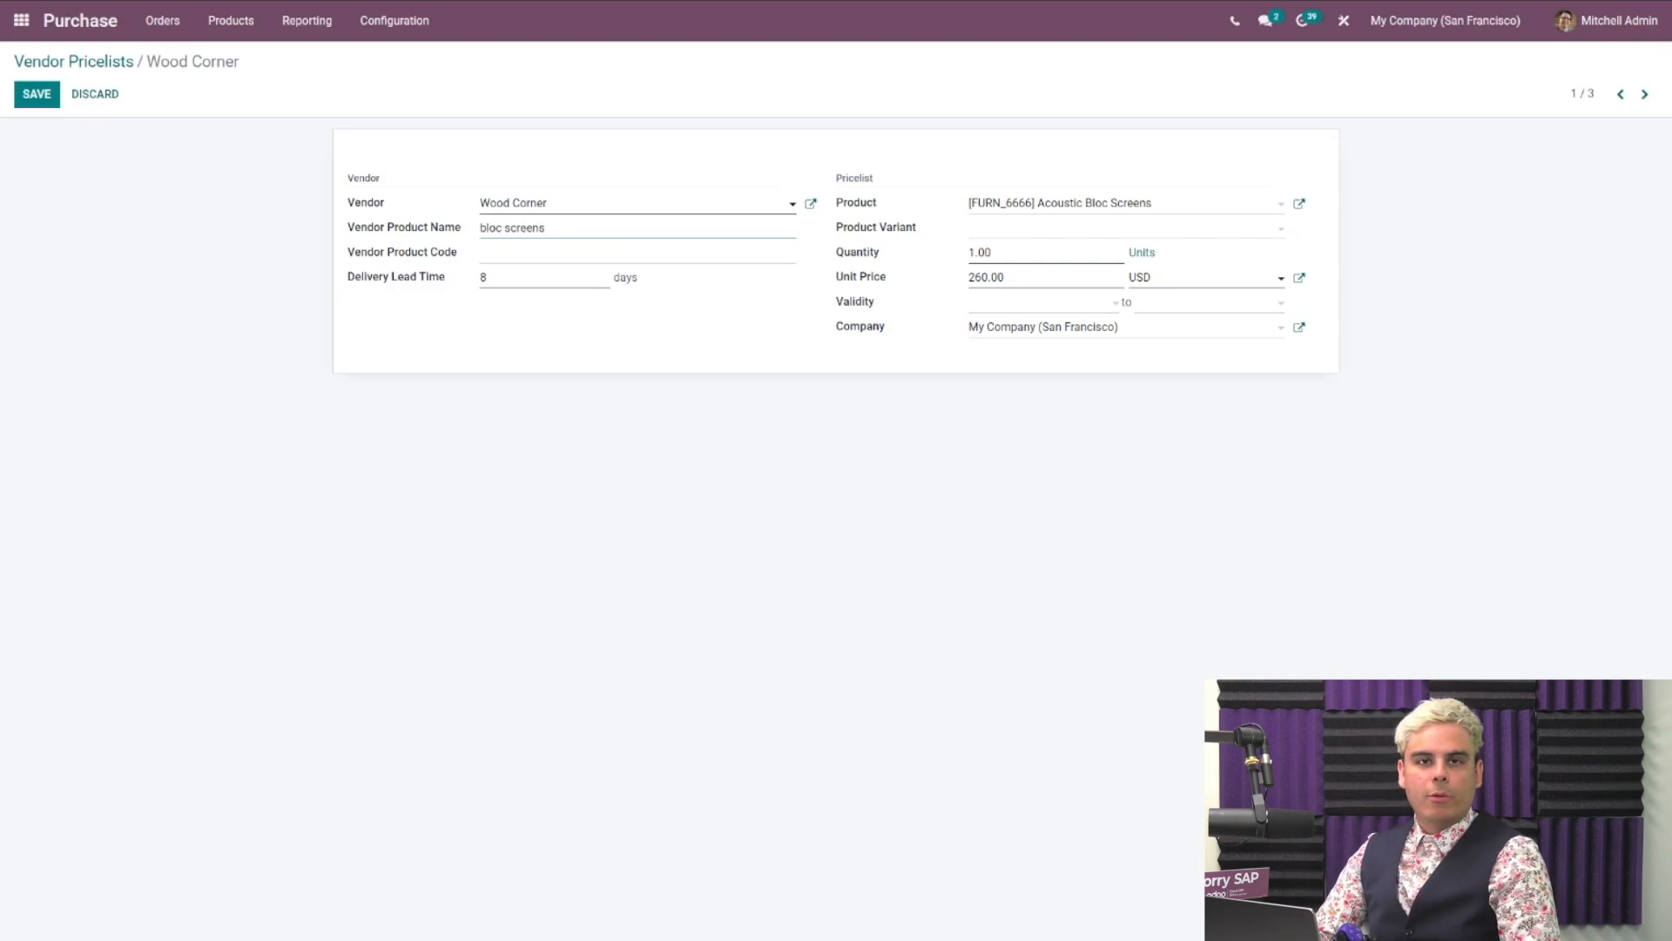
pyautogui.click(578, 254)
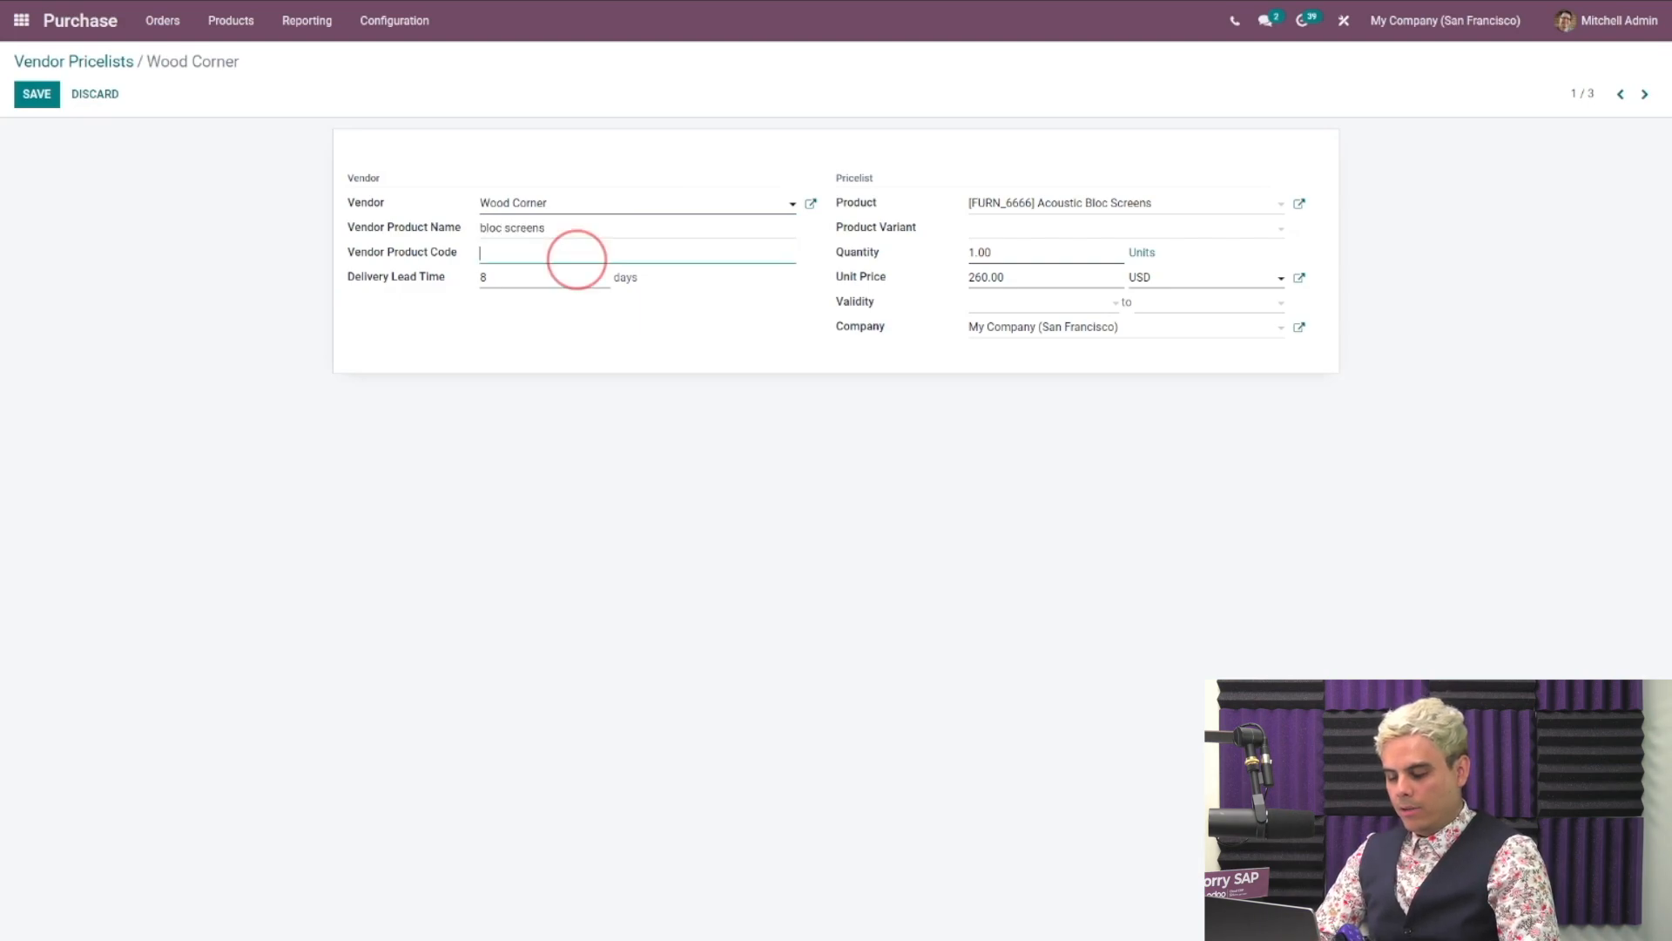
pyautogui.write('scrn_001')
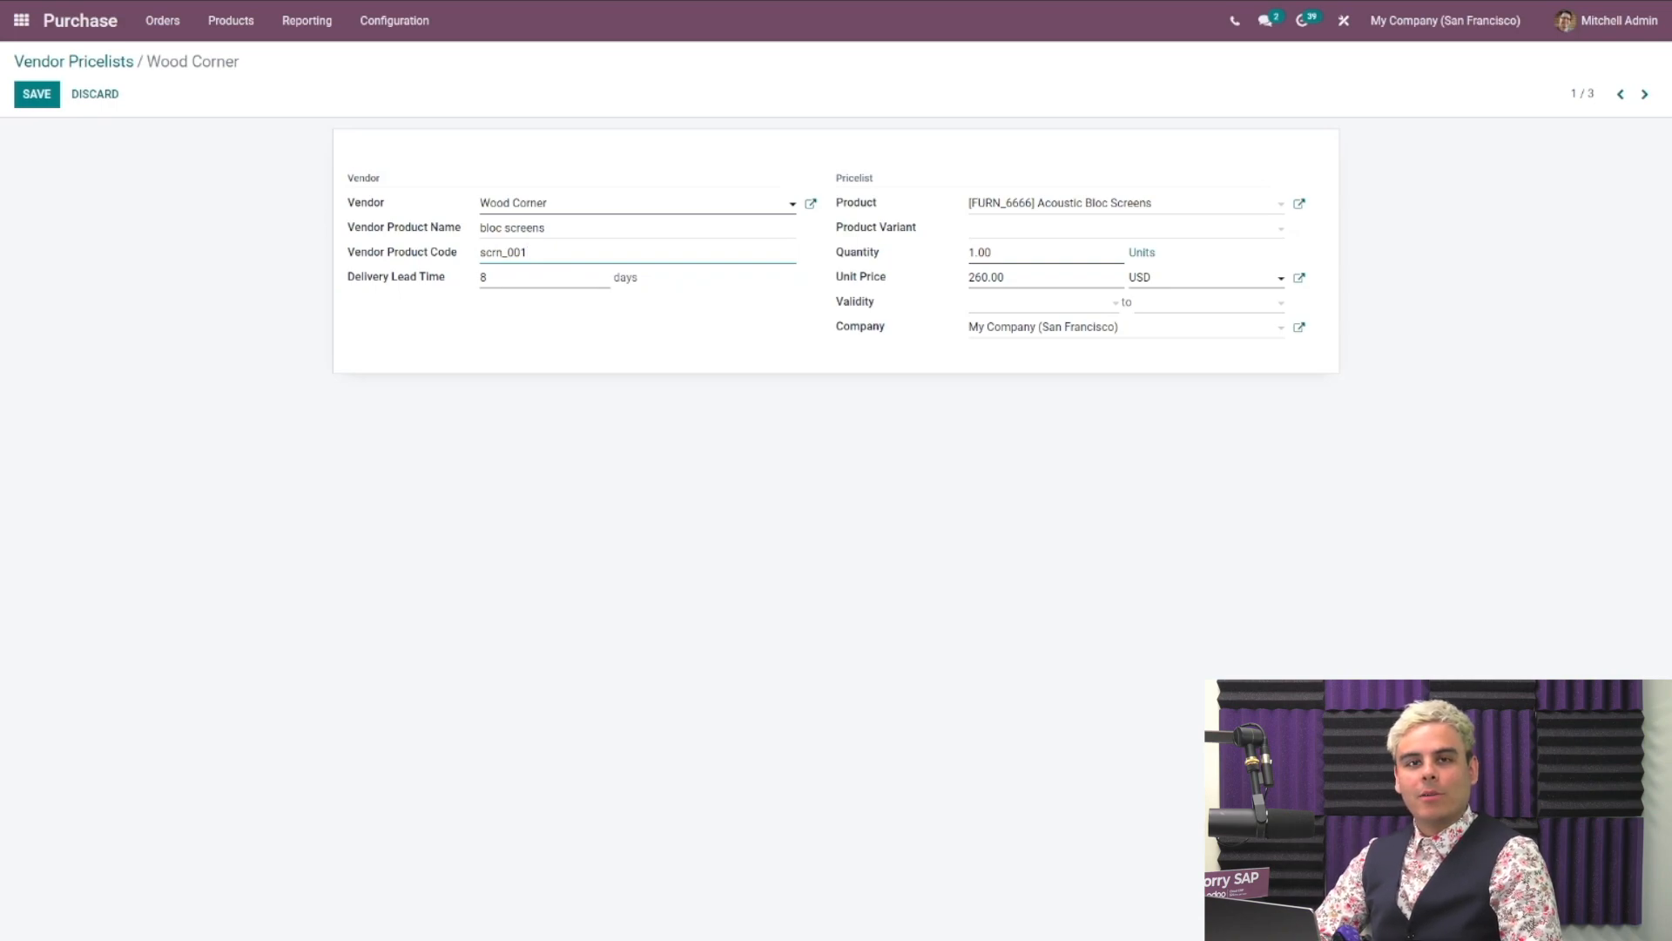
# - Set the pricelist's validity from 07/28/2022 to 07/28/2023 and save it
pyautogui.click(870, 305)
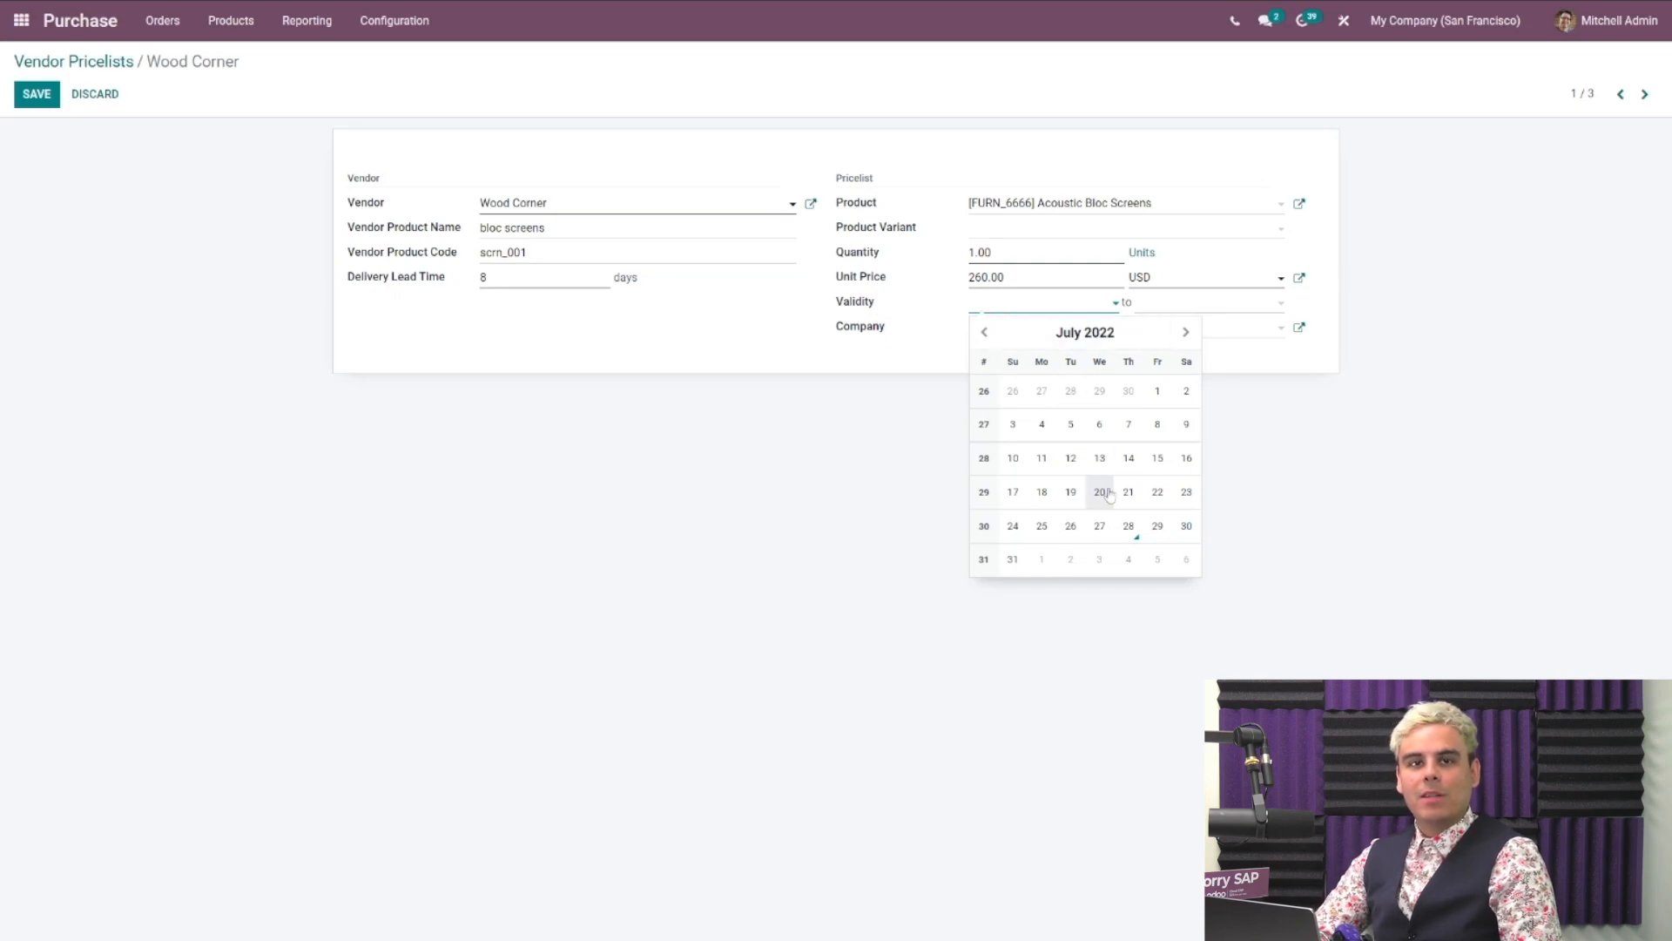
pyautogui.click(1128, 526)
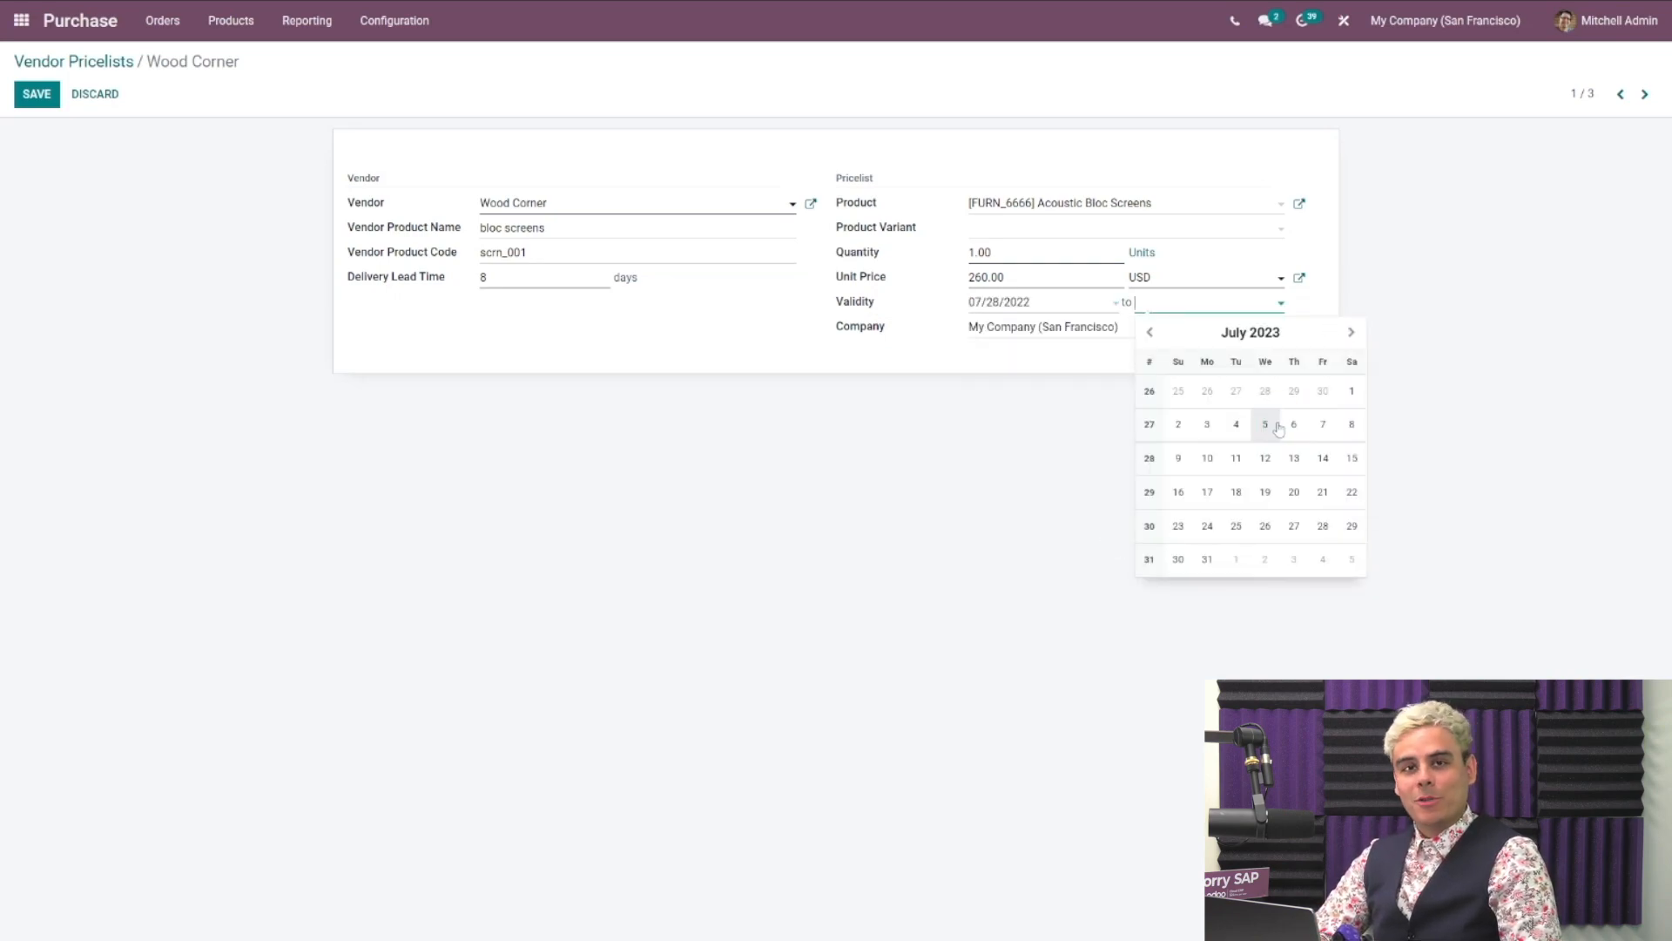
pyautogui.click(1307, 332)
pyautogui.click(1276, 422)
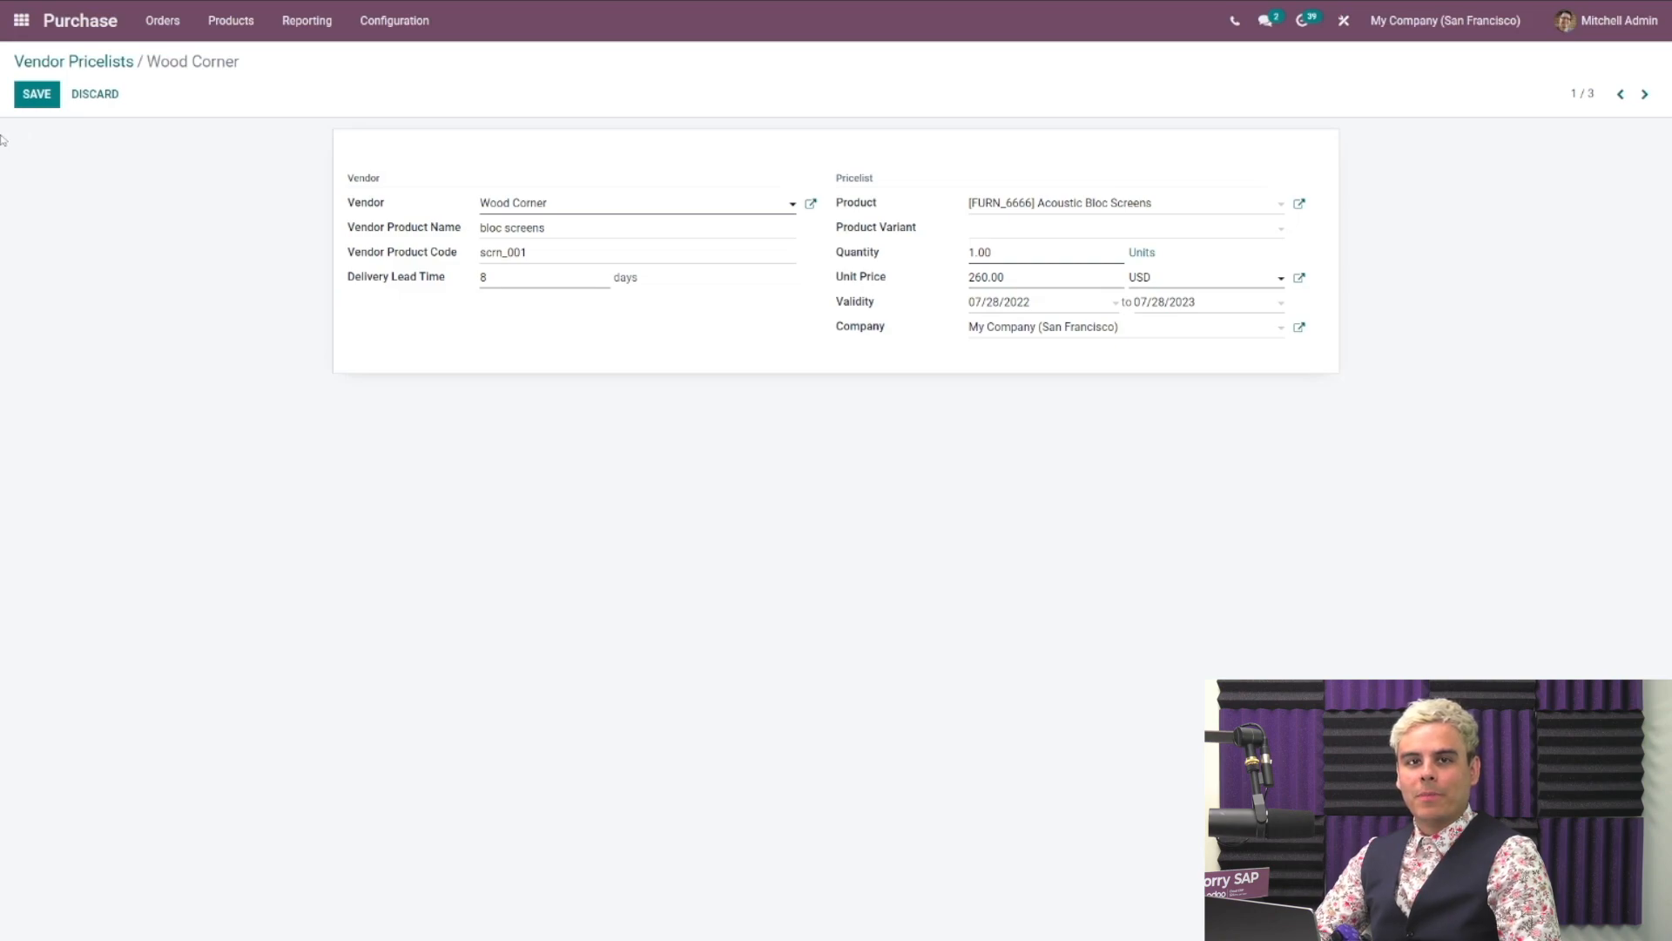
pyautogui.click(37, 94)
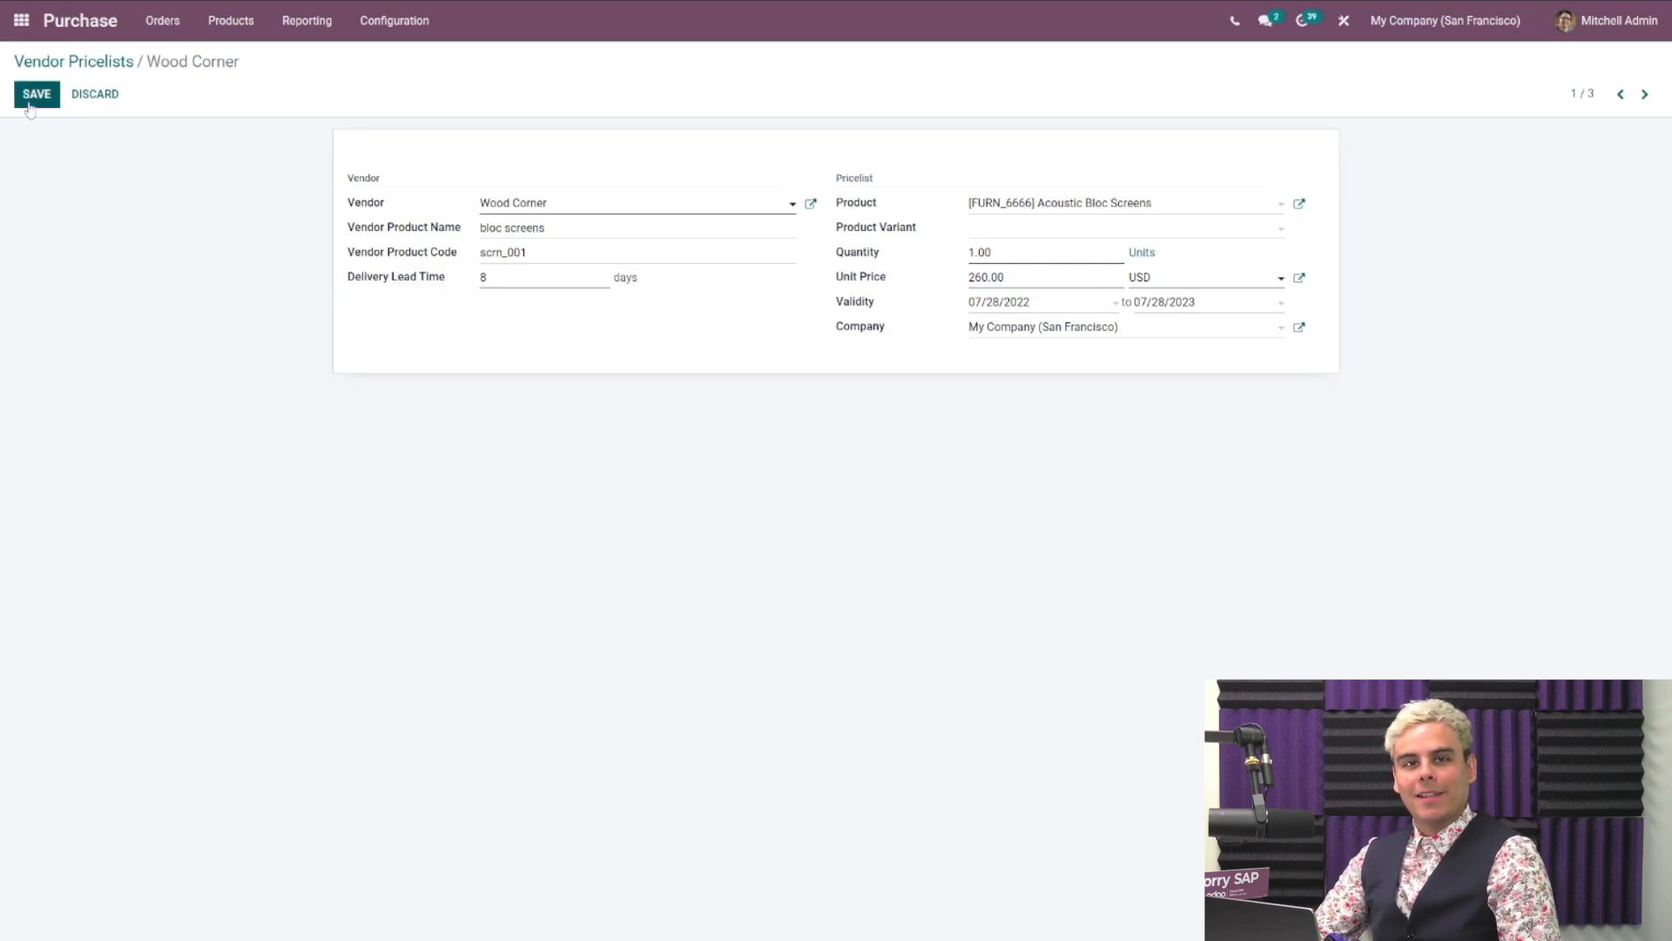
# - Duplicate the Wood Corner pricelist with quantity 10.00 and unit price 234.00, save the copy and return to the pricelist overview
pyautogui.click(785, 96)
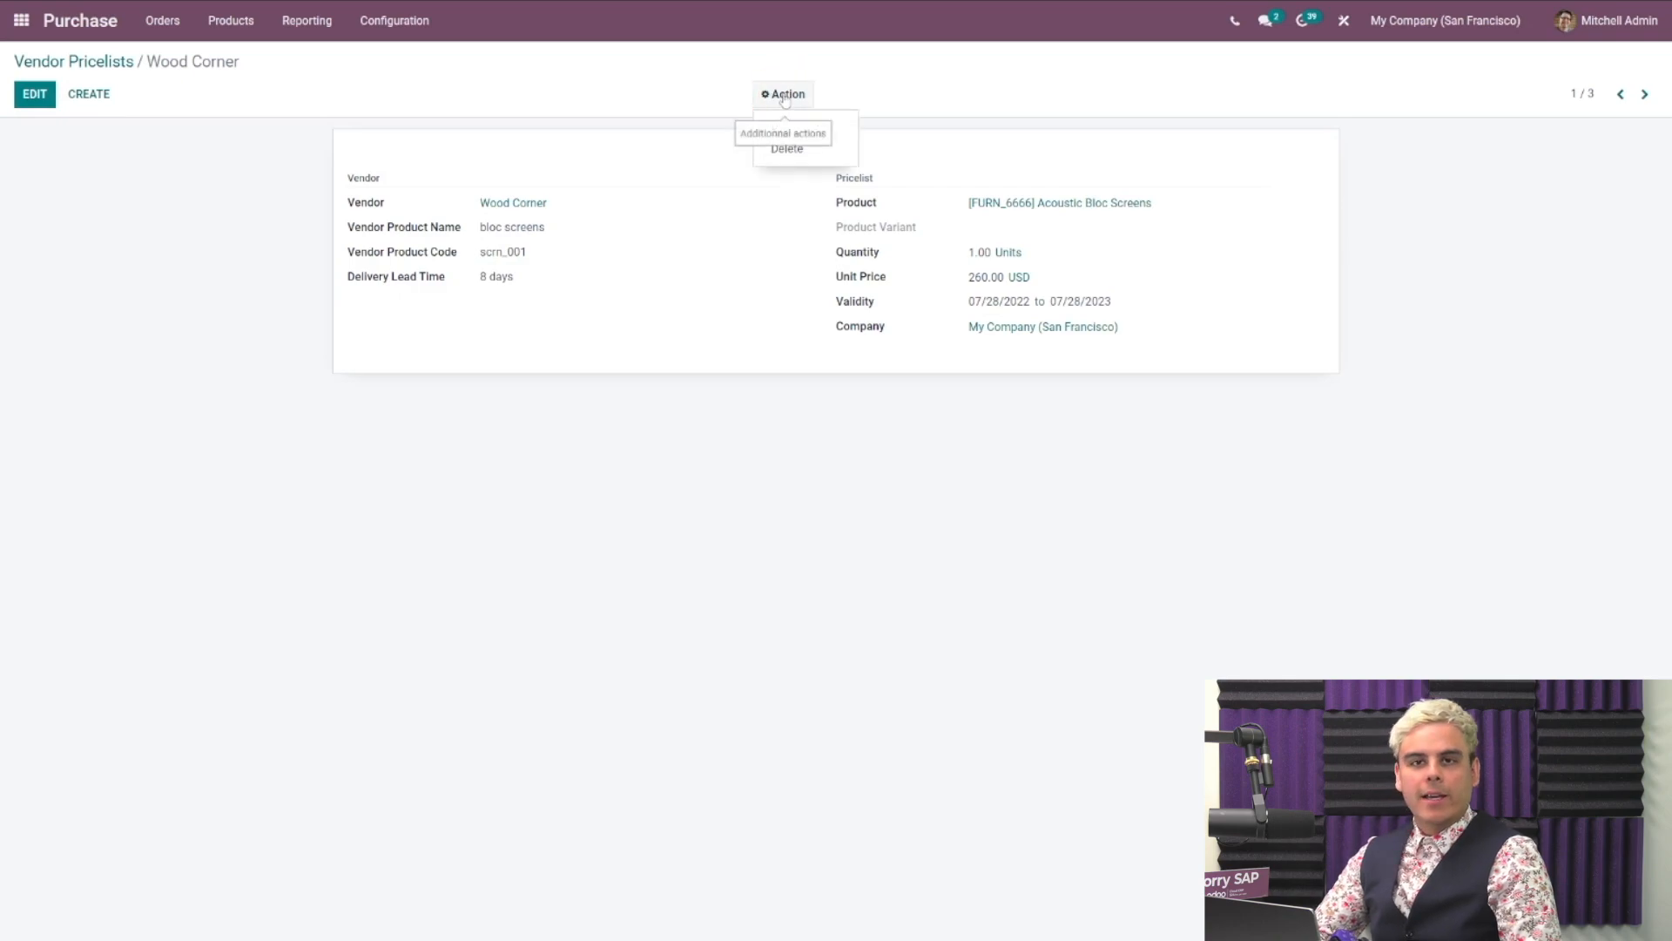
pyautogui.click(825, 126)
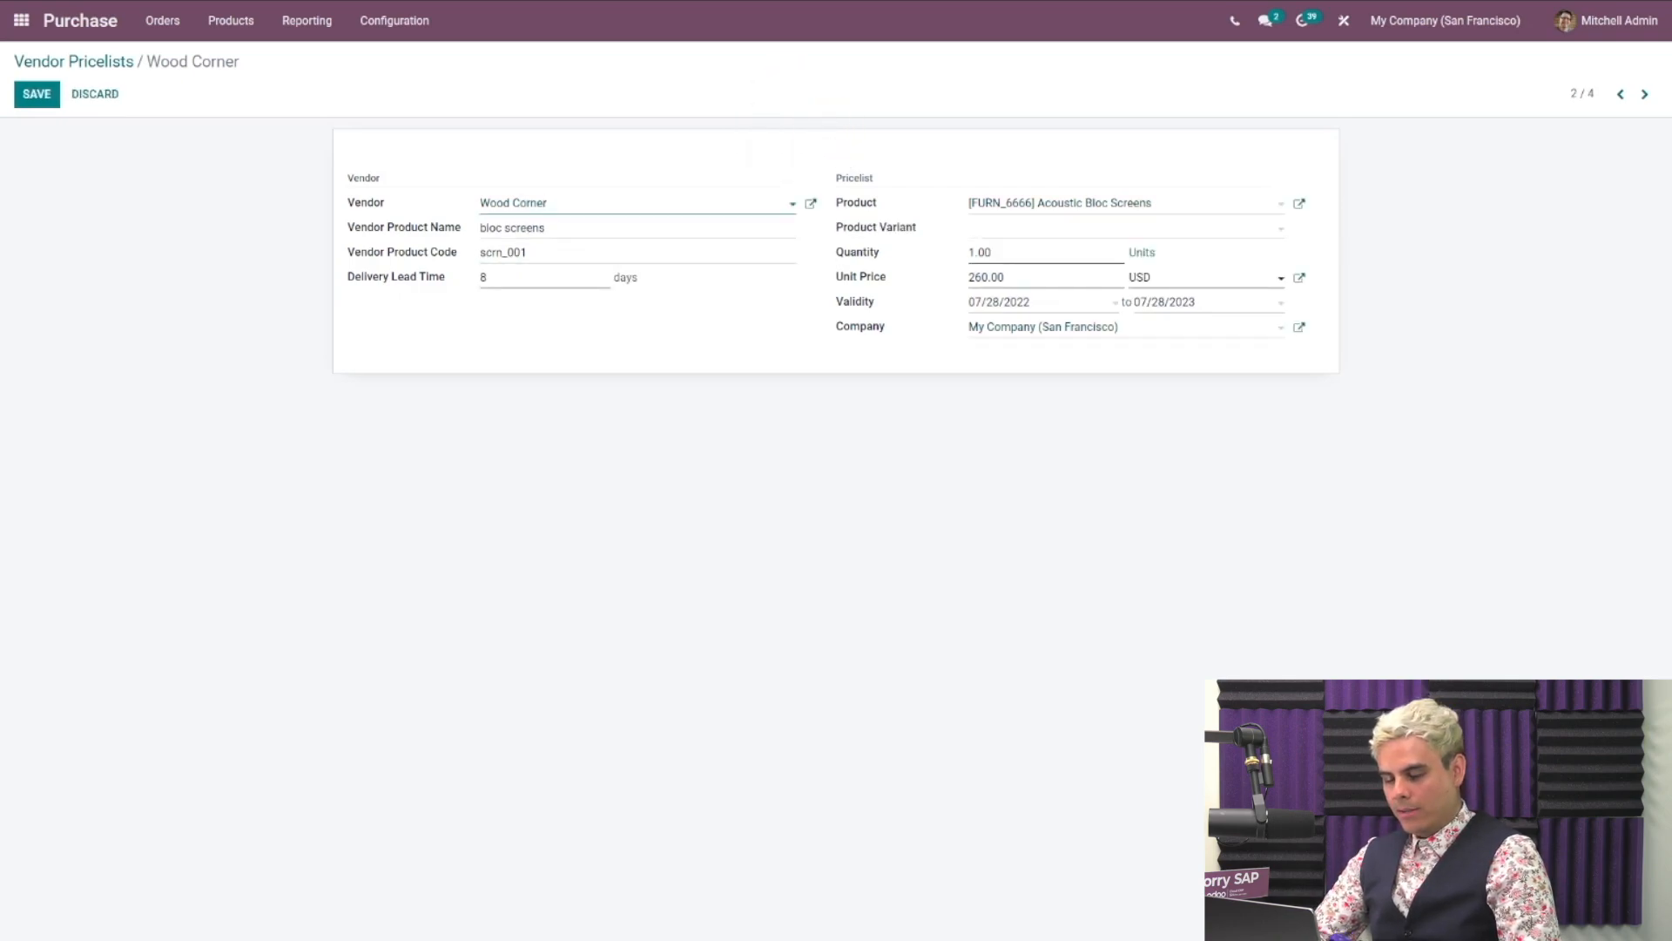
pyautogui.click(974, 251)
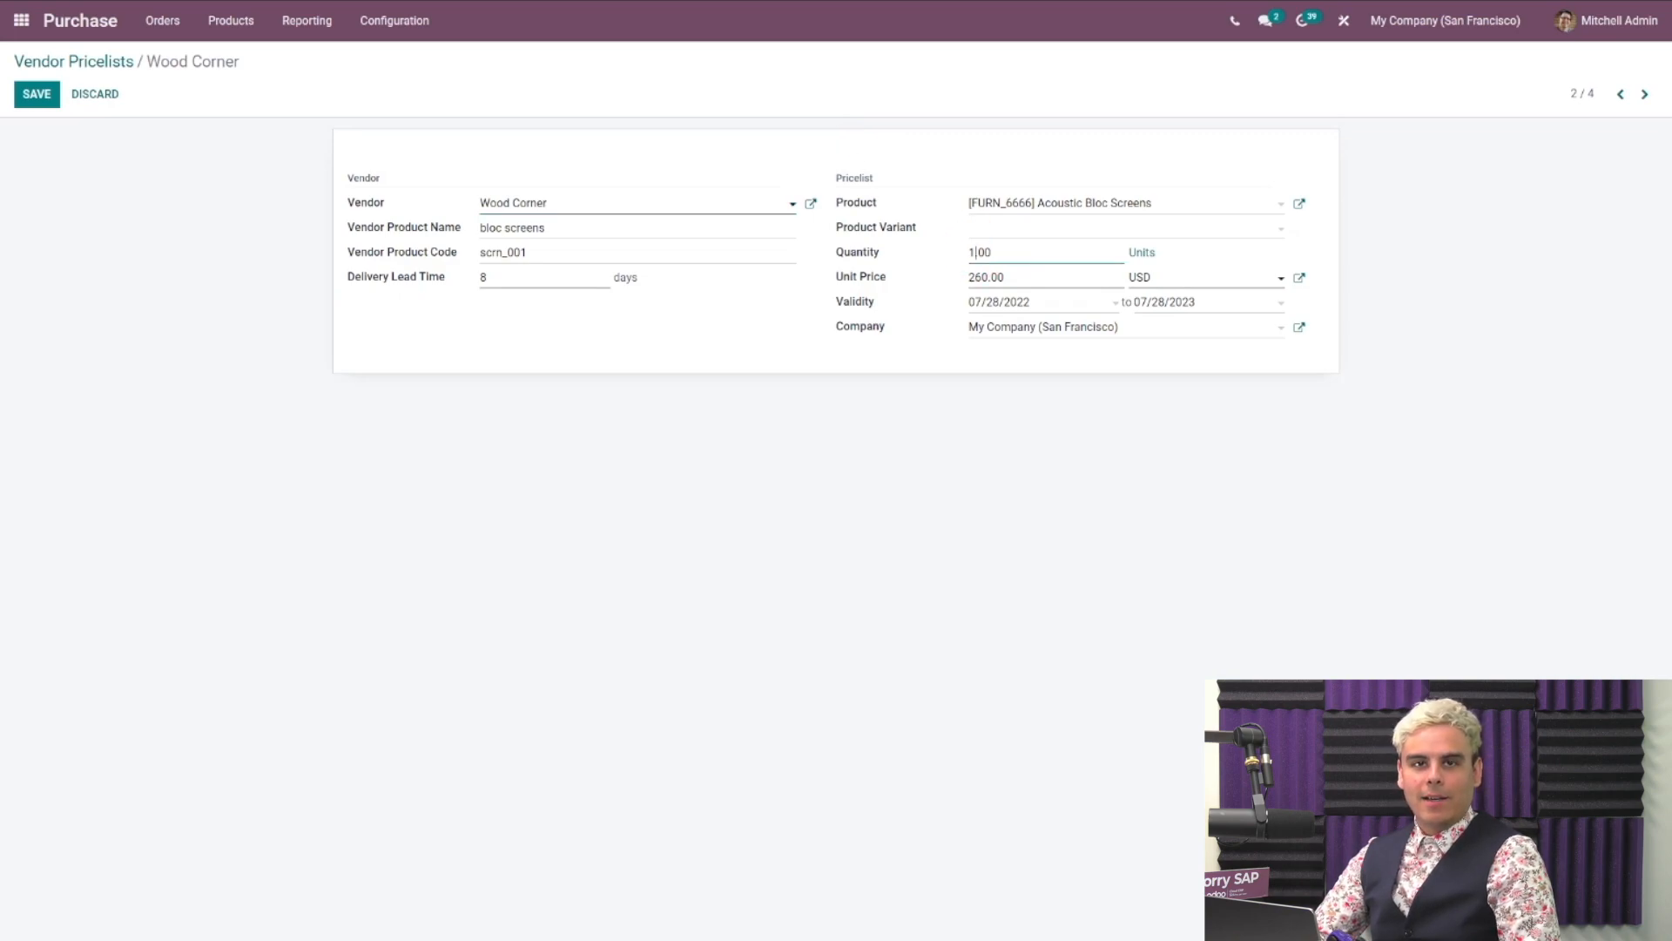
pyautogui.write('0')
pyautogui.doubleClick(985, 276)
pyautogui.write('234.00')
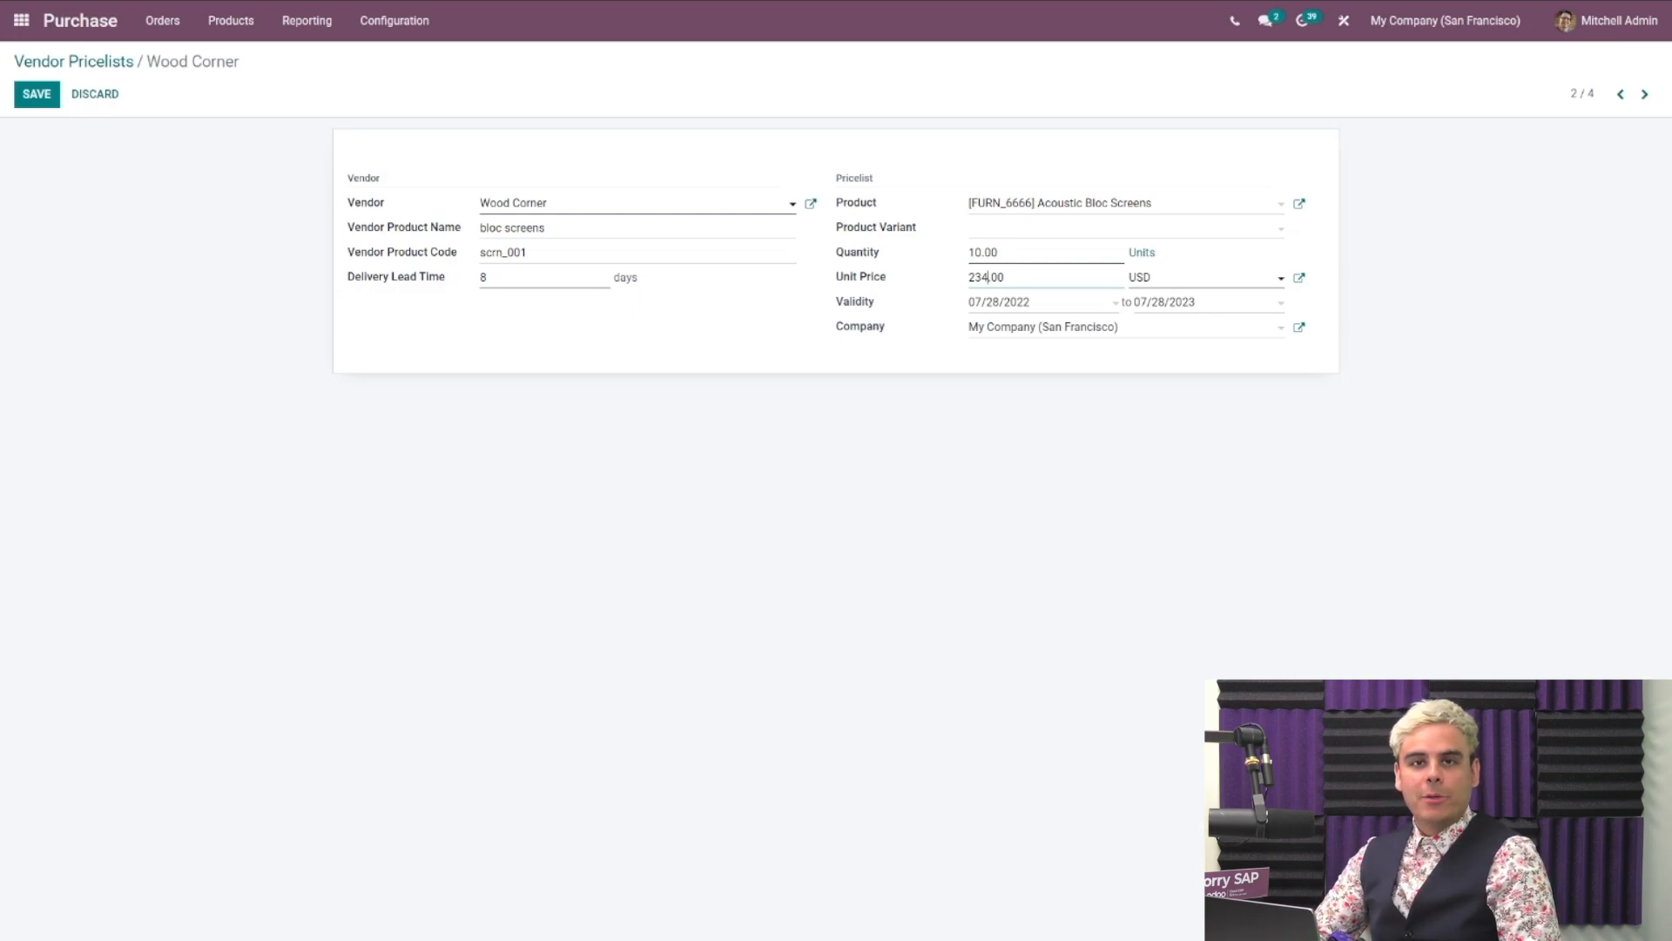
pyautogui.click(37, 94)
pyautogui.click(52, 62)
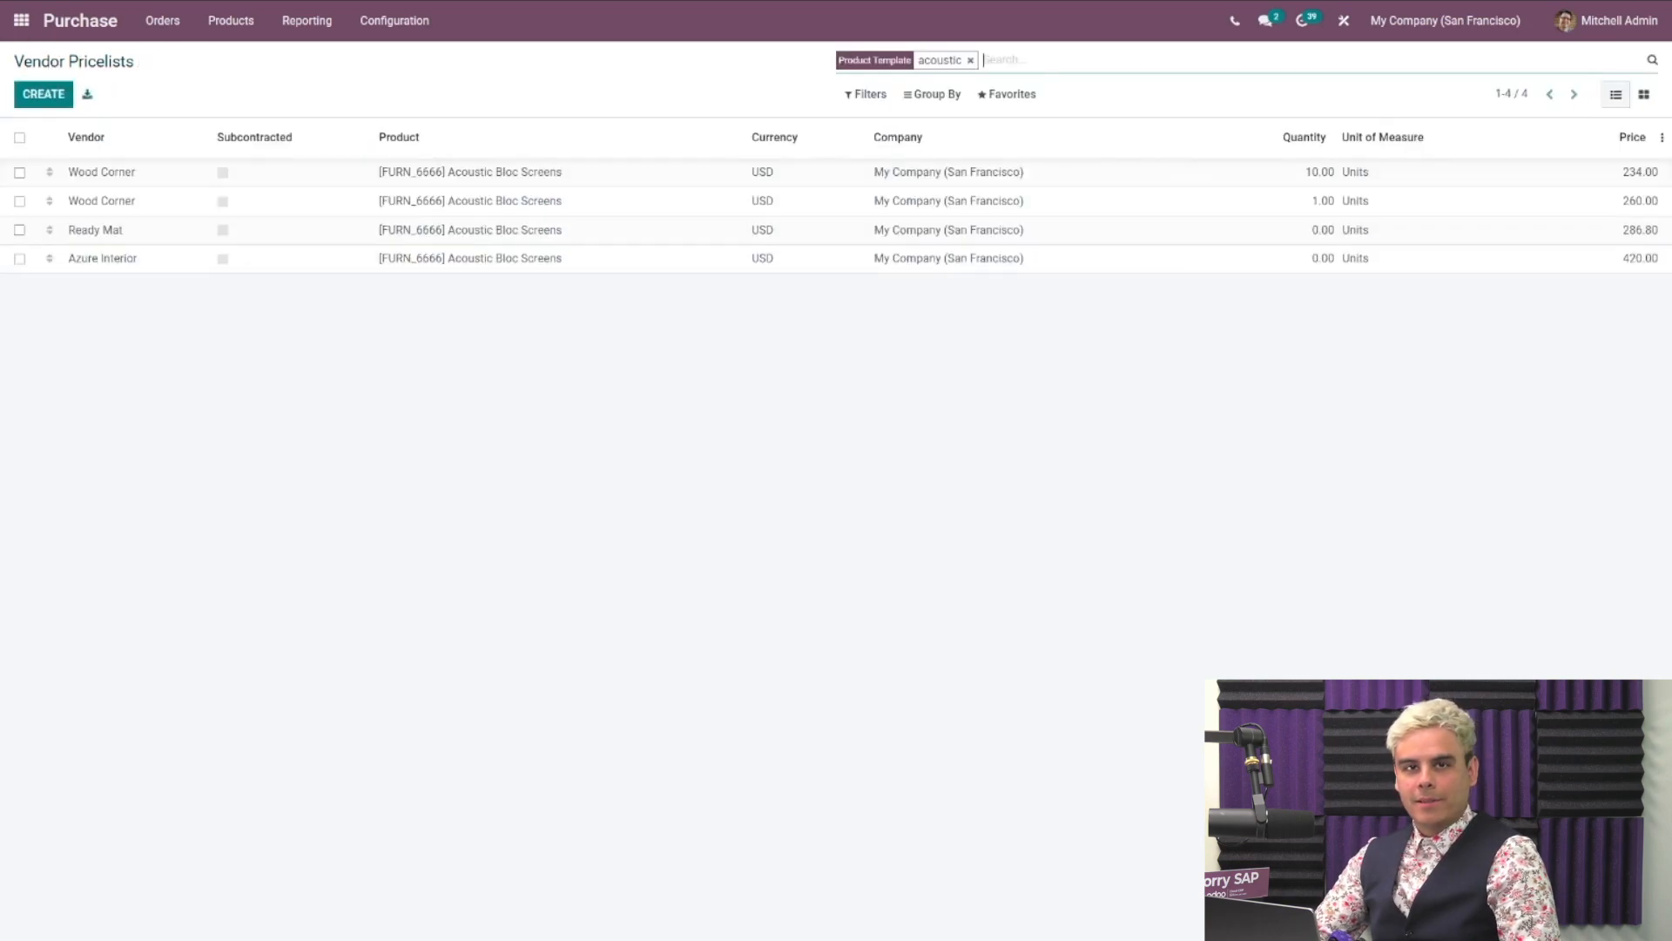